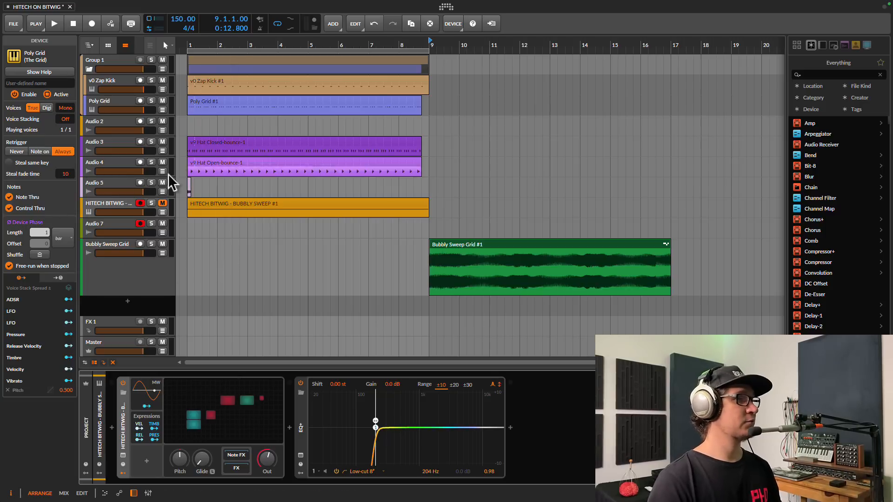
Delete the existing Poly Grid instrument from the HITECH BITWIG bubbly sweep track.
click(106, 212)
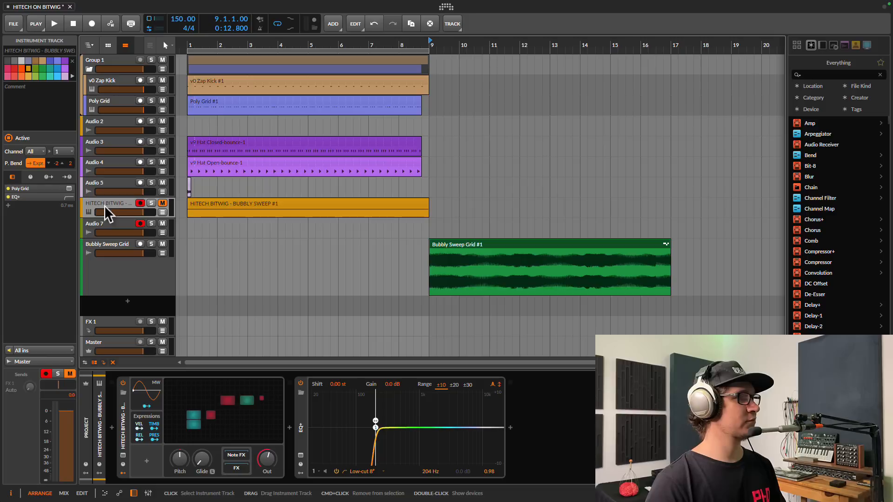
click(211, 207)
click(127, 427)
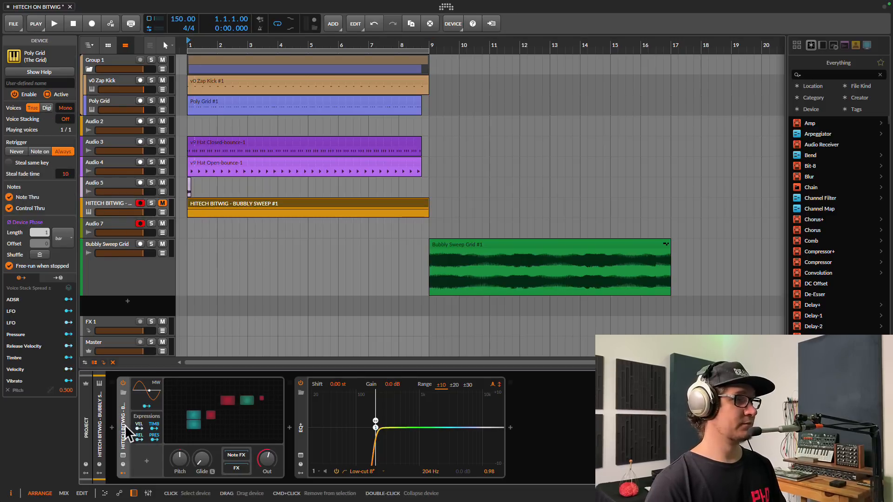
key(Delete)
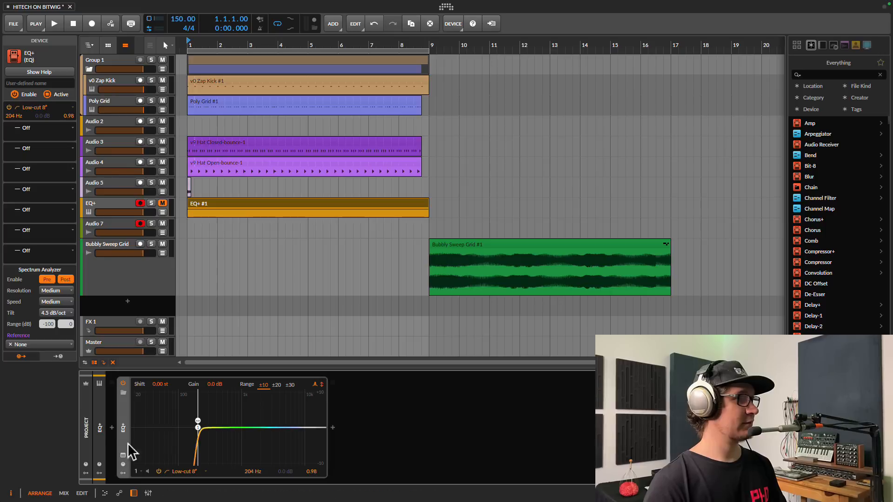
Insert a new default Poly Grid instrument before the EQ+ on the same track.
click(111, 428)
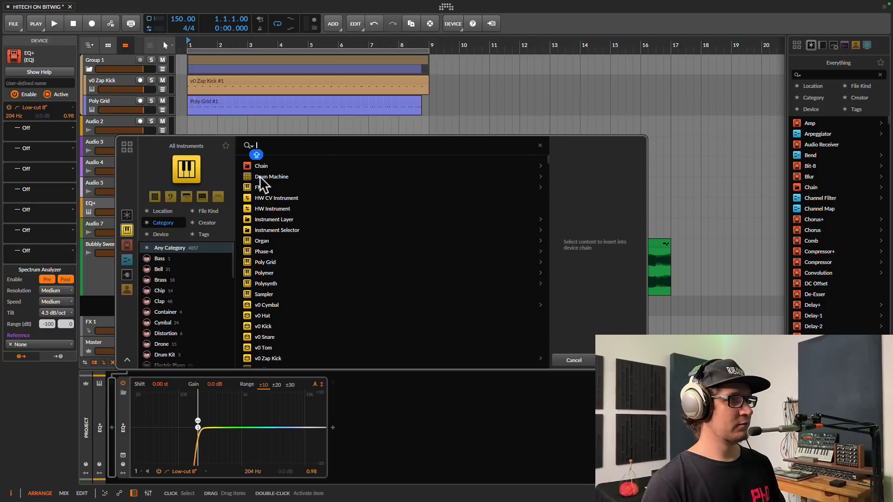
text(POL)
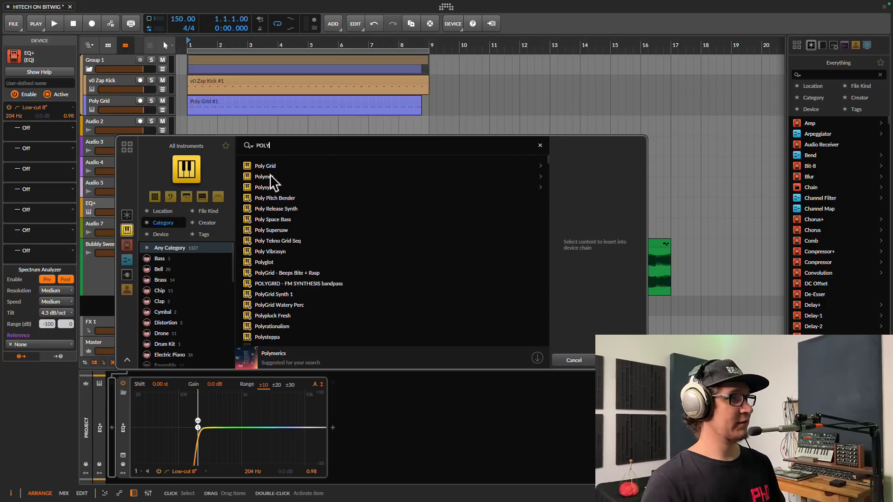
text(Y)
key(Down)
key(Return)
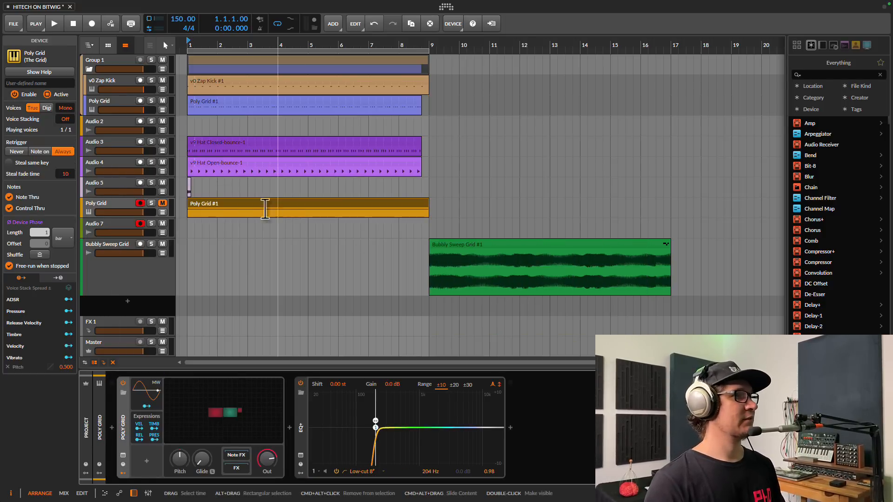
Open the eight-bar Poly Grid clip to show its note and make its track taller.
click(218, 208)
double_click(218, 208)
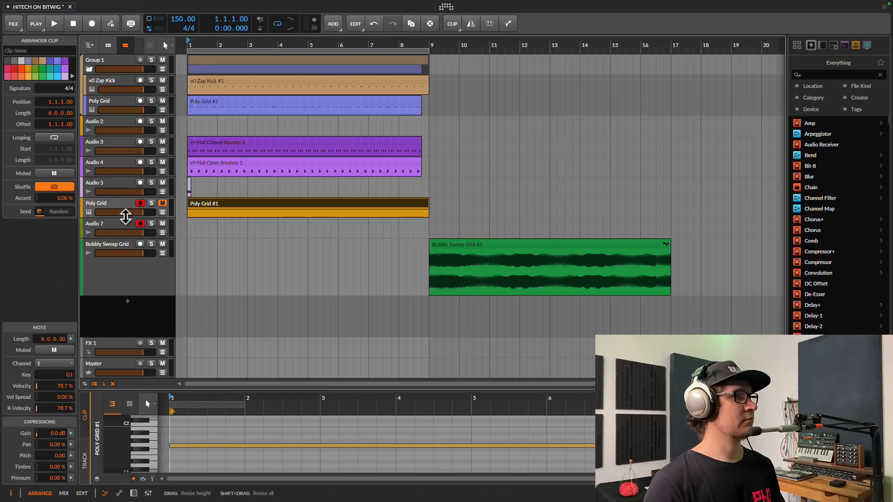
drag(126, 217, 132, 256)
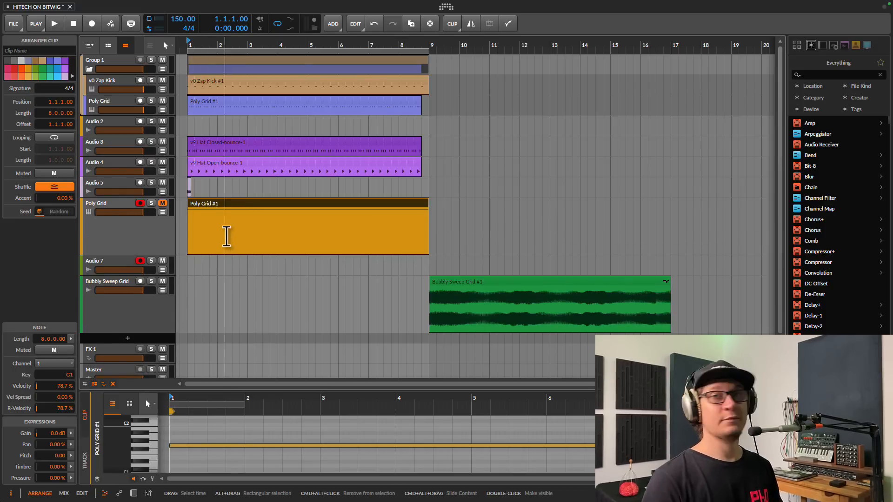
Bypass the EQ+ on the Poly Grid track and open the Poly Grid patch for editing.
click(123, 205)
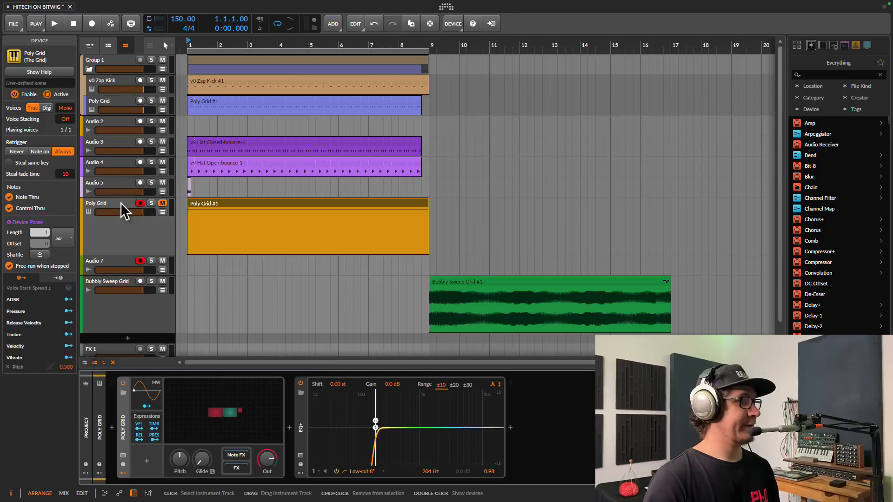
click(301, 384)
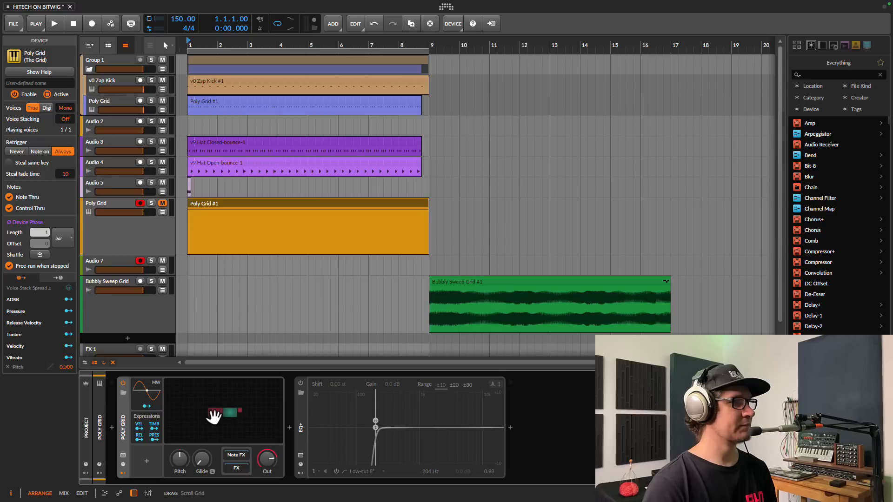
click(211, 433)
Spread the patch modules apart, with the Union oscillator far from the ADSR and the ADSR close to the audio output.
drag(379, 206, 212, 205)
drag(532, 212, 740, 213)
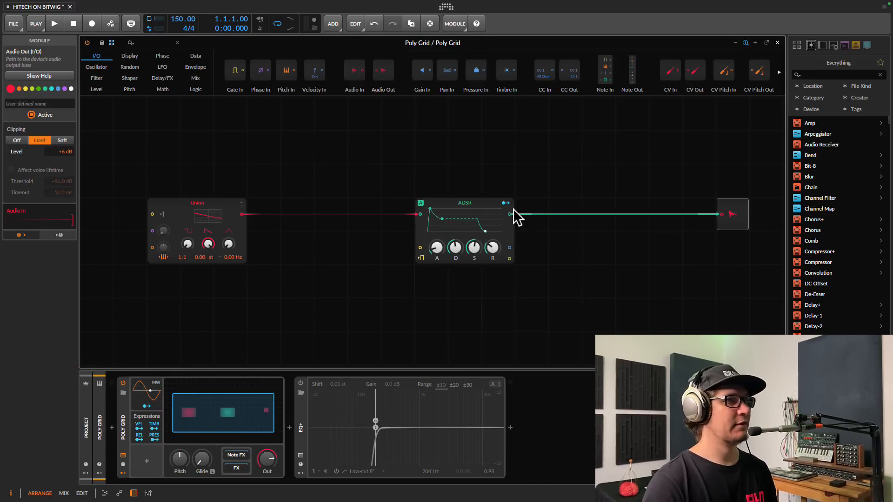
click(469, 205)
drag(468, 205, 604, 206)
Set the ADSR to 0.00 ms attack, 100% sustain and 42.9 ms release.
drag(608, 249, 571, 254)
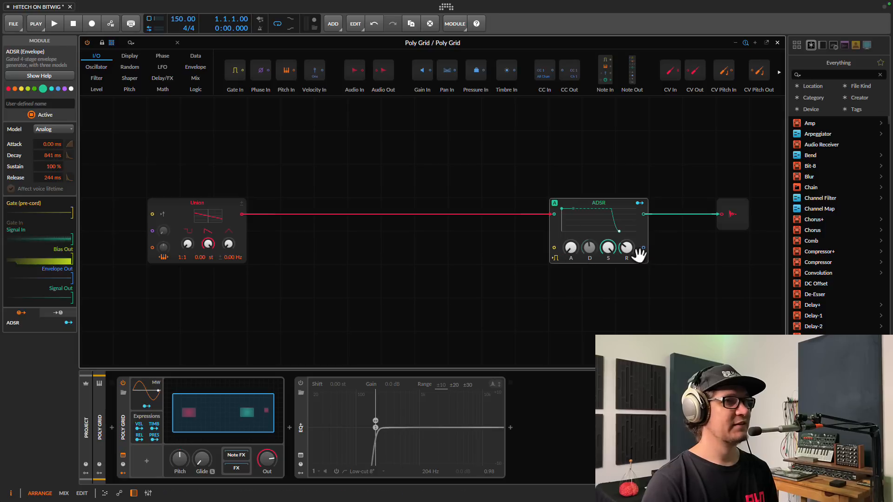
drag(631, 249, 625, 251)
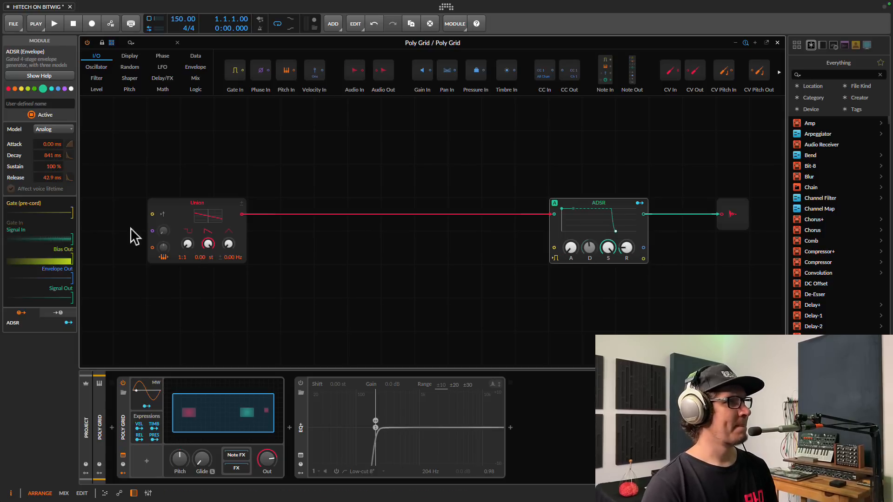
Move the Union oscillator closer to the ADSR, set it to only its triangle wave and start a brief playback.
drag(214, 208, 283, 213)
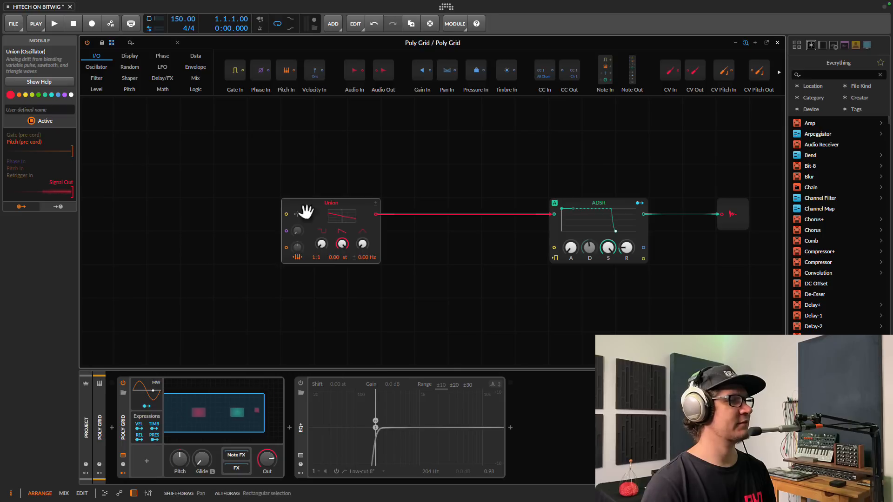
click(361, 232)
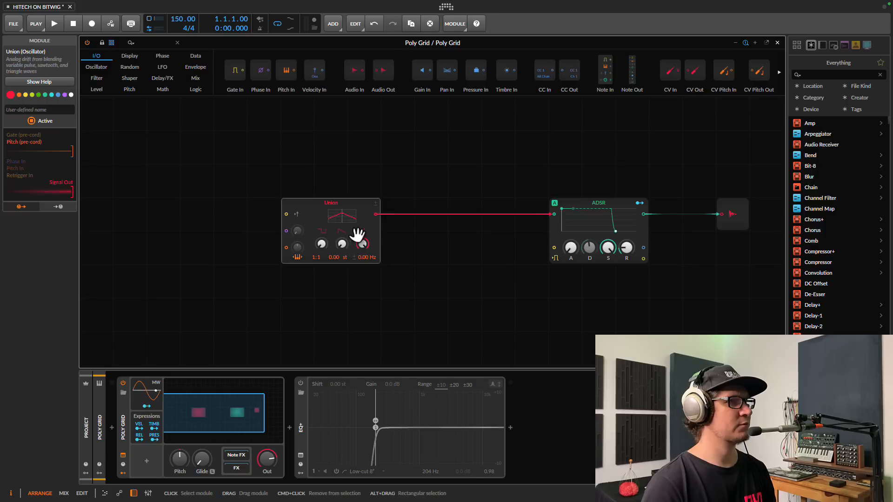
key(space)
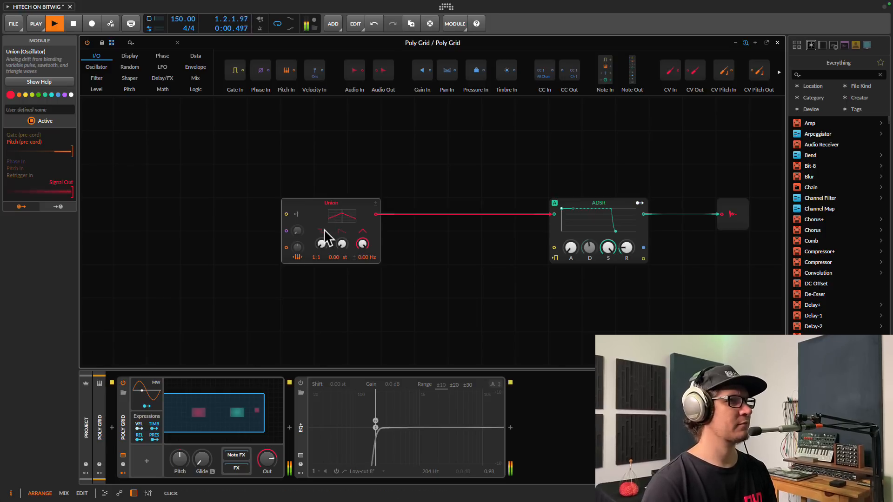
key(space)
Close the patch editor, solo the Poly Grid track and adjust the device's output level during playback.
click(777, 43)
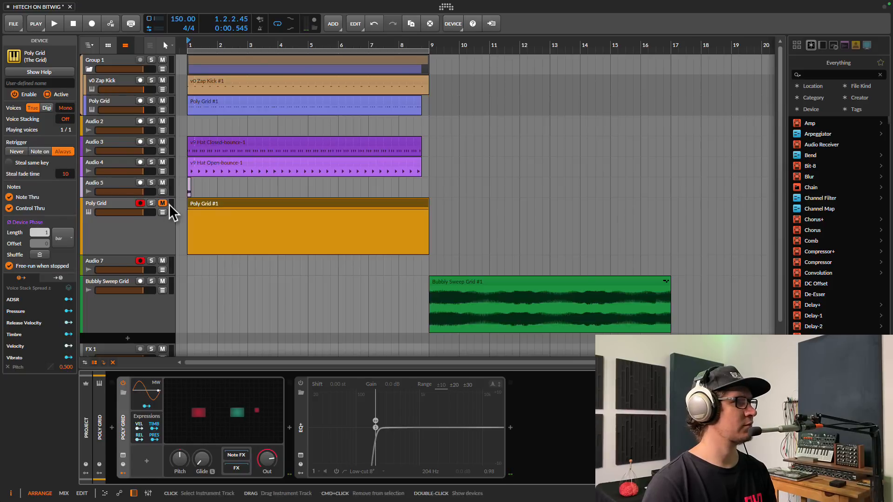
click(151, 202)
key(space)
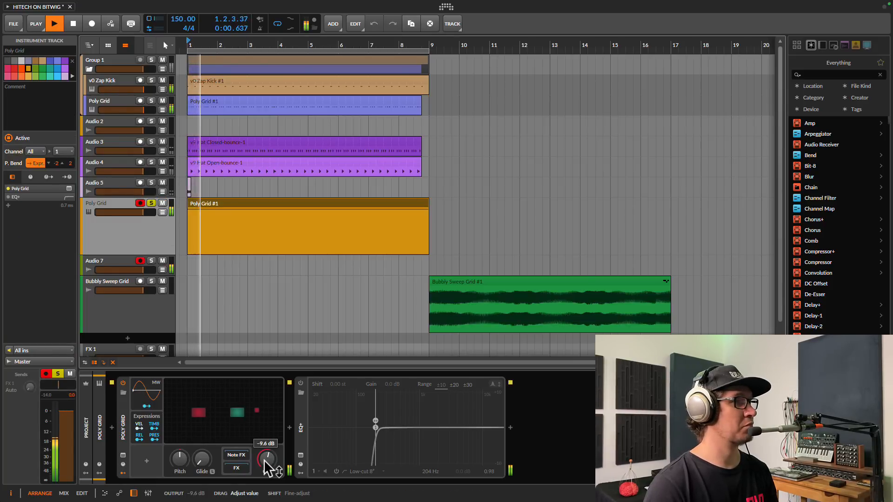
key(space)
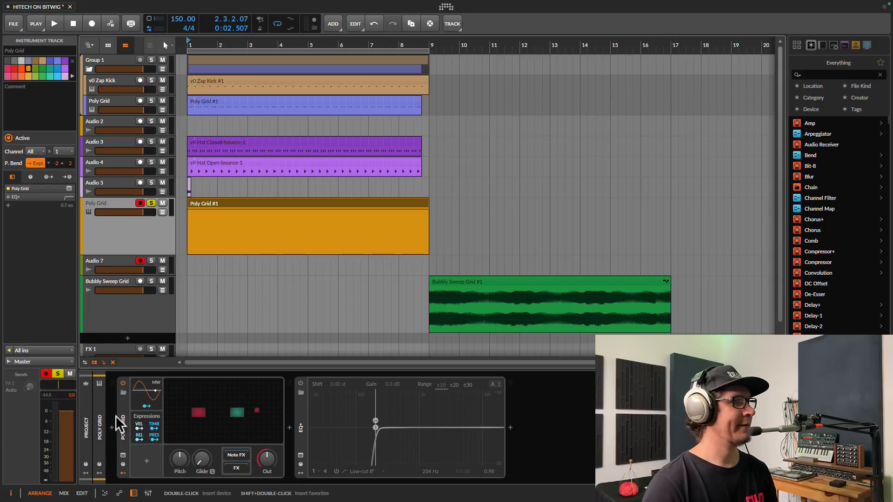
Reopen the Poly Grid patch, add a Sine oscillator and connect its output to the Union's phase input.
click(205, 419)
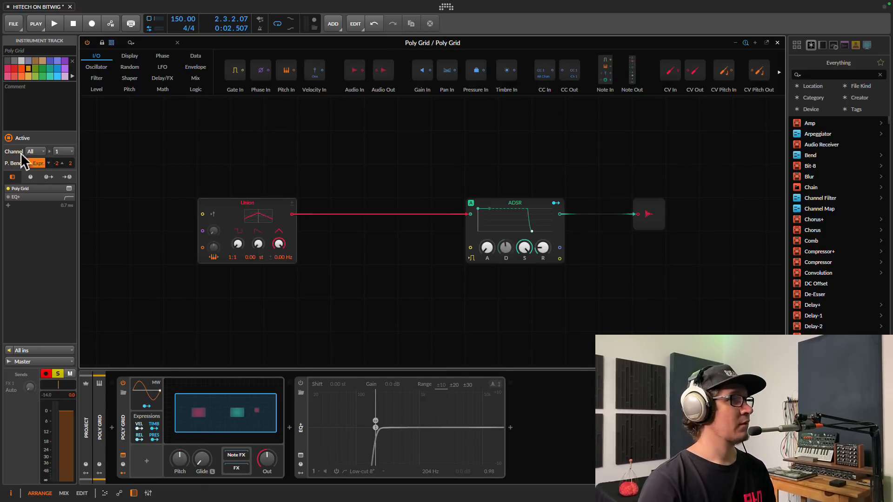
click(98, 69)
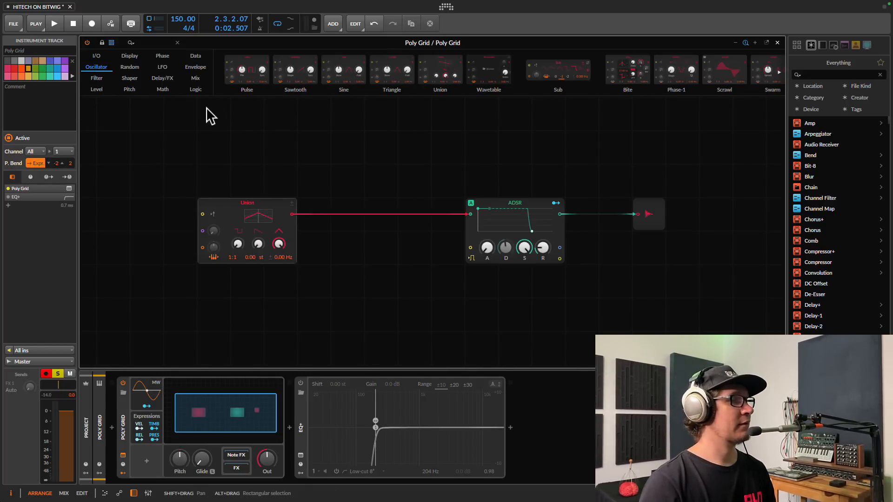
drag(347, 88, 142, 292)
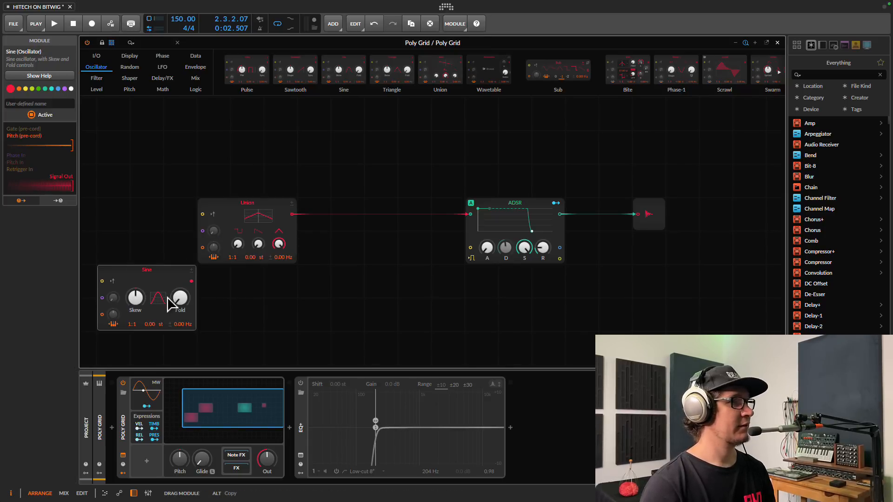
drag(179, 295, 199, 329)
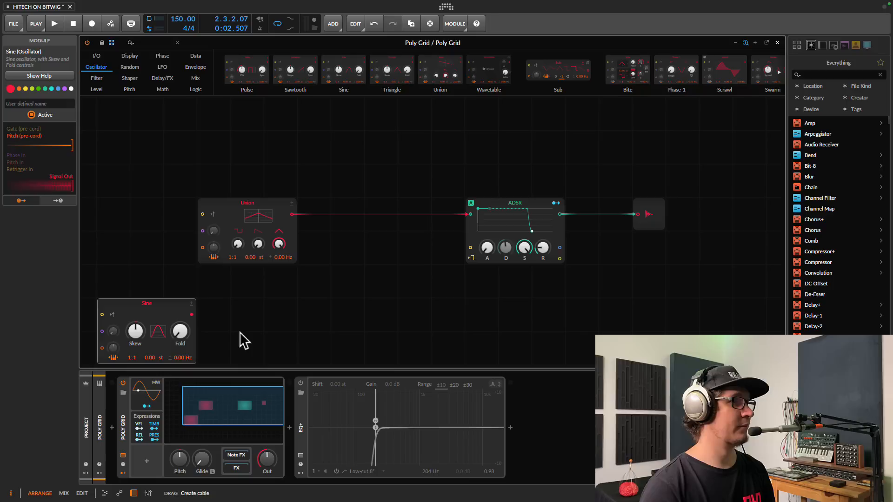
drag(247, 306, 213, 238)
mouse_move(213, 239)
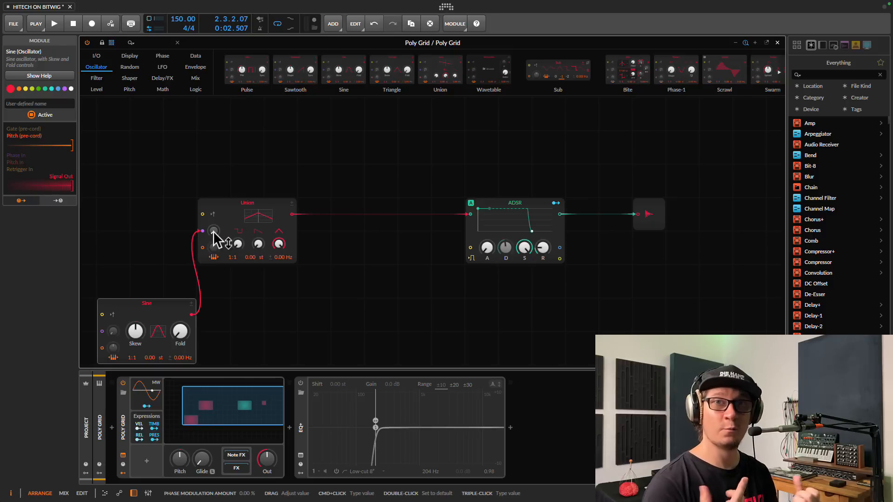
Raise the Union's phase modulation amount to 800% while playing the clip.
key(space)
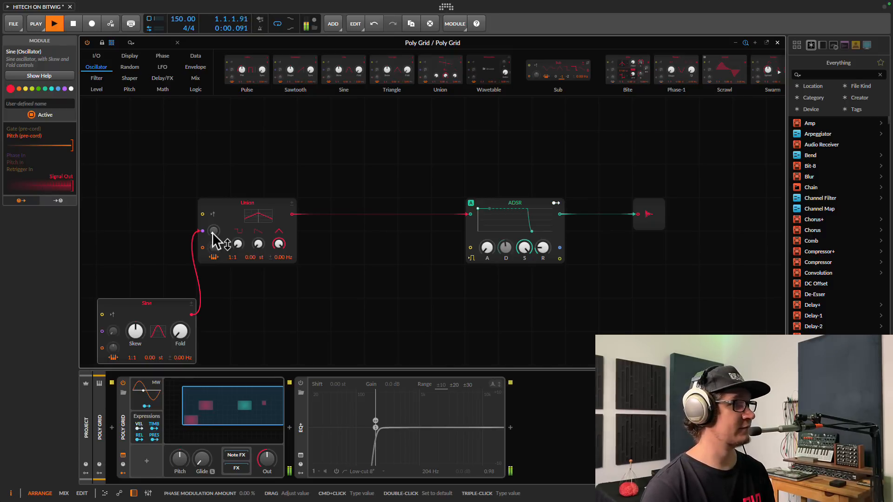
drag(214, 238, 214, 234)
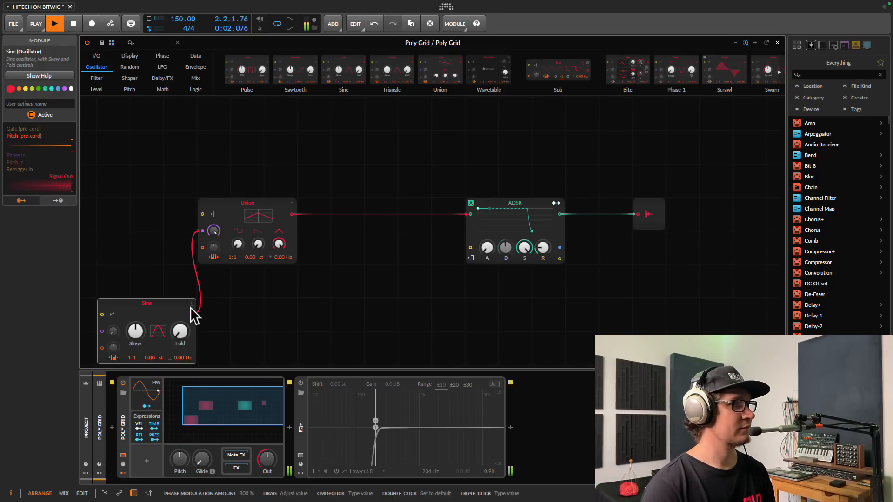
key(space)
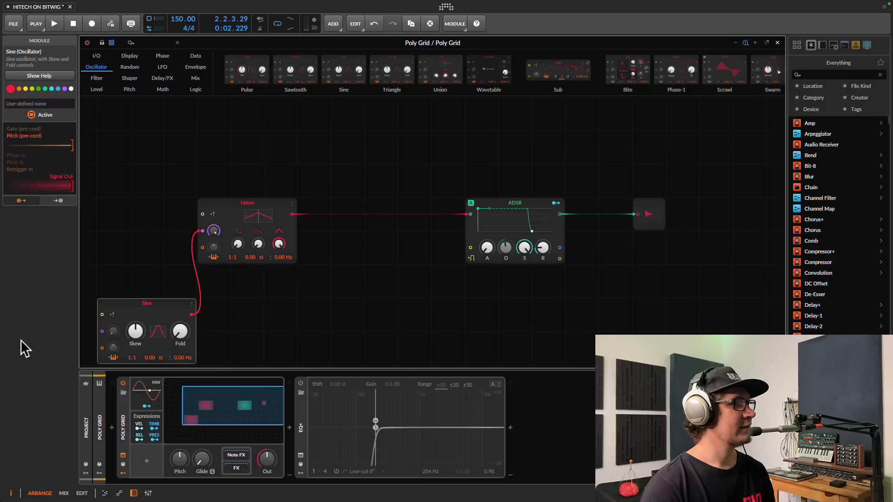
Line up the Sine oscillator directly in front of the Union, moving the Union closer to the ADSR.
drag(143, 303, 125, 233)
drag(219, 218, 285, 215)
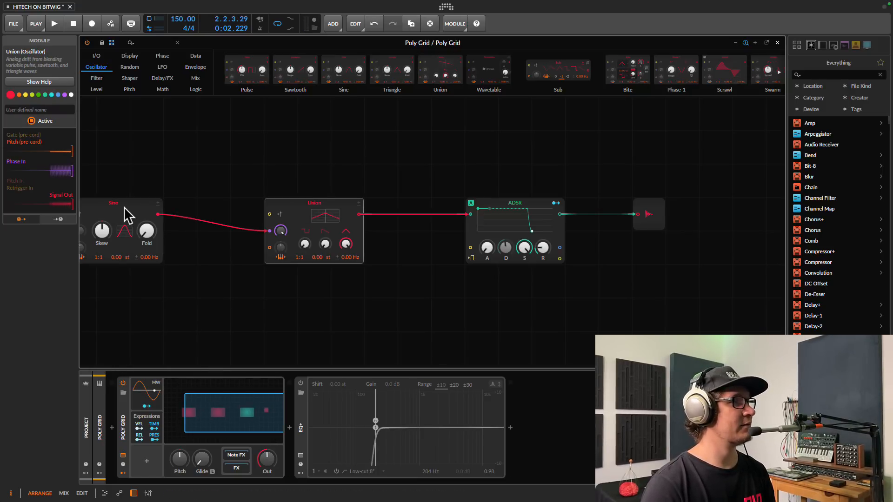
drag(124, 215, 171, 211)
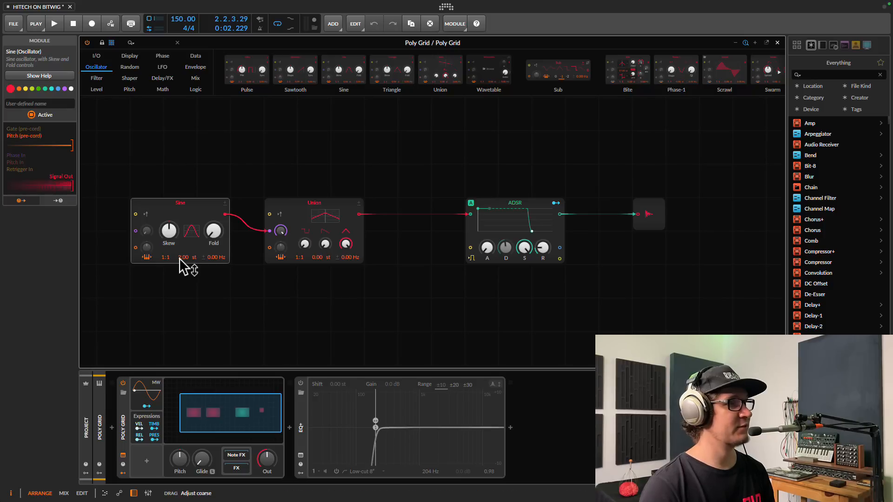
Set the Sine oscillator's pitch ratio to 1:2 and play the clip to compare the sound.
key(space)
key(space)
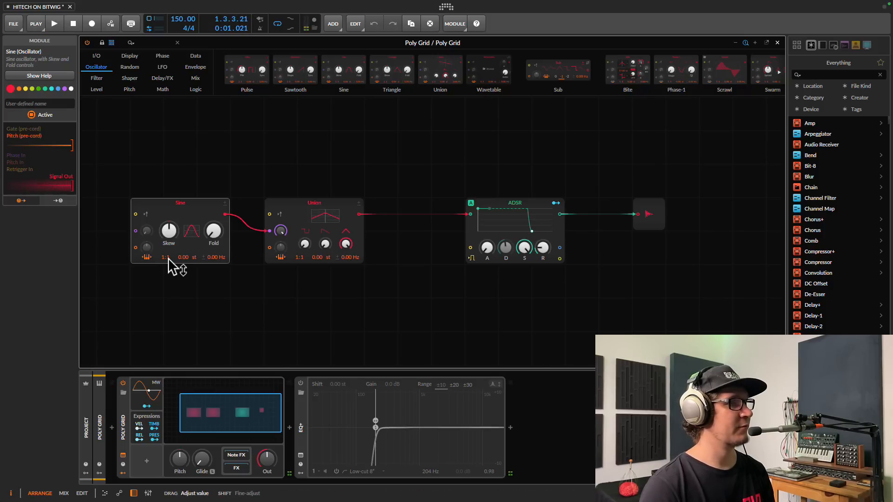
key(space)
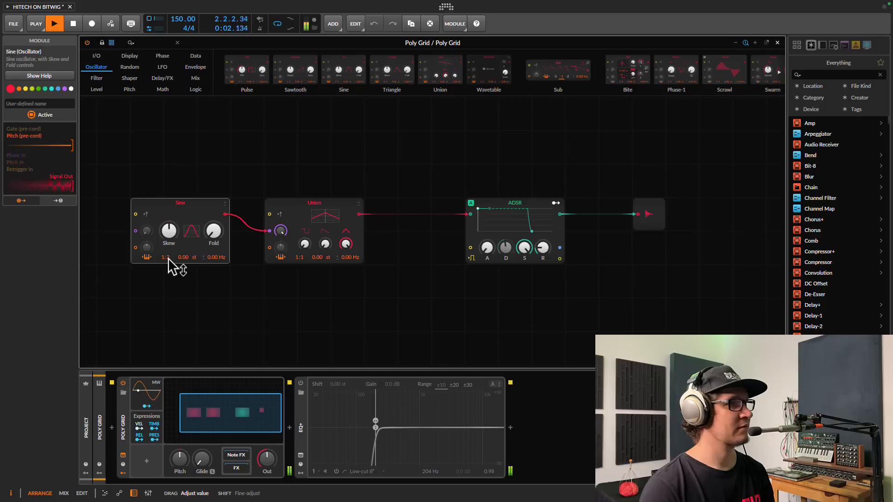
Reduce the Union's phase modulation amount to 205% during playback.
mouse_move(281, 238)
drag(281, 238, 281, 239)
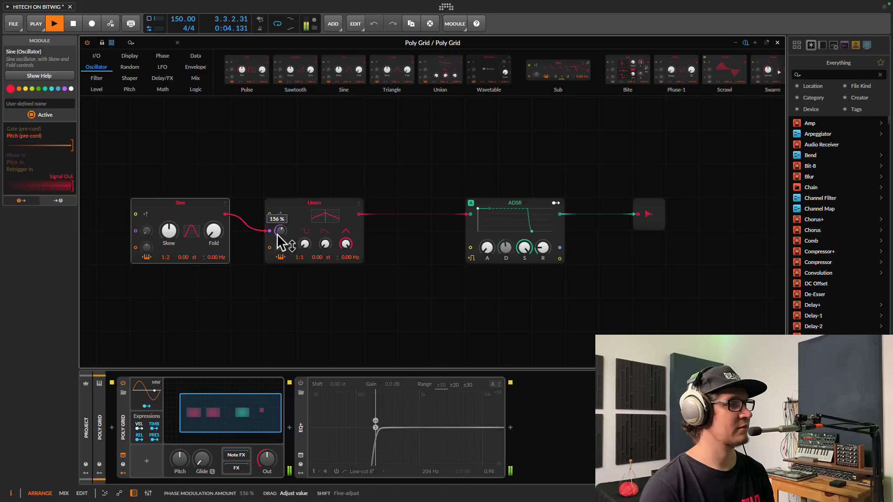
key(space)
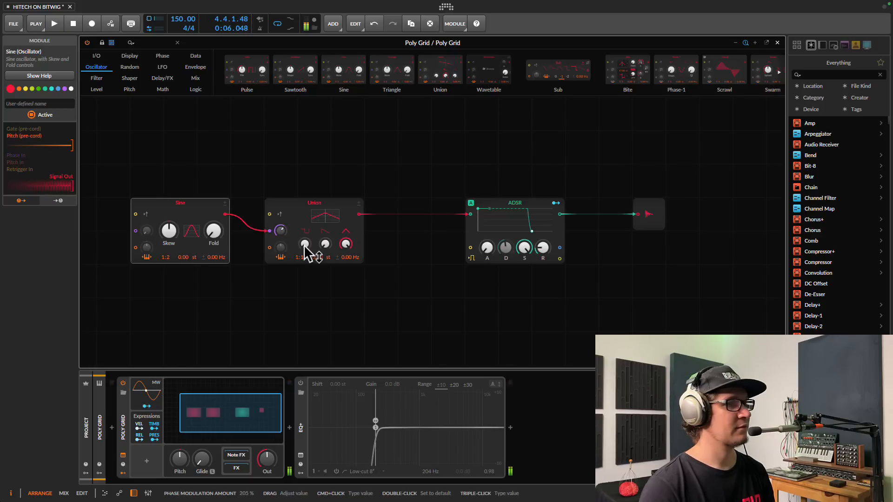
Blend low levels of pulse and saw into the Union's triangle wave while playing the clip.
key(space)
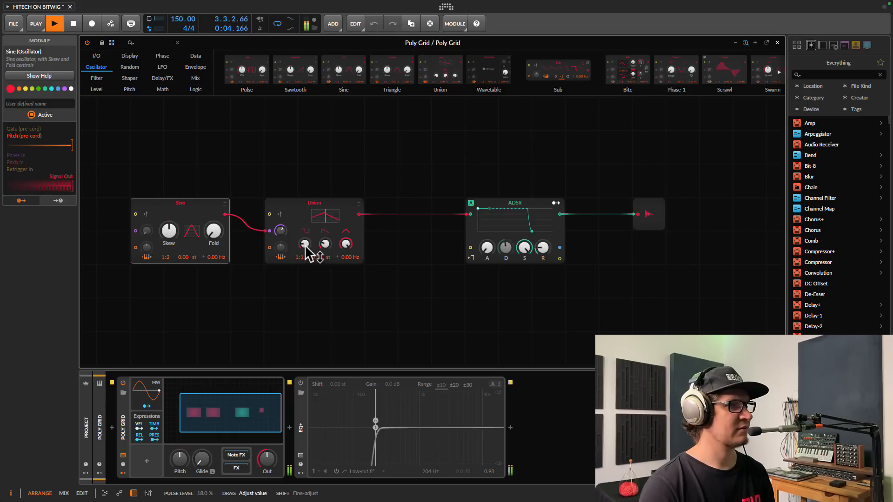
drag(304, 245, 304, 247)
key(space)
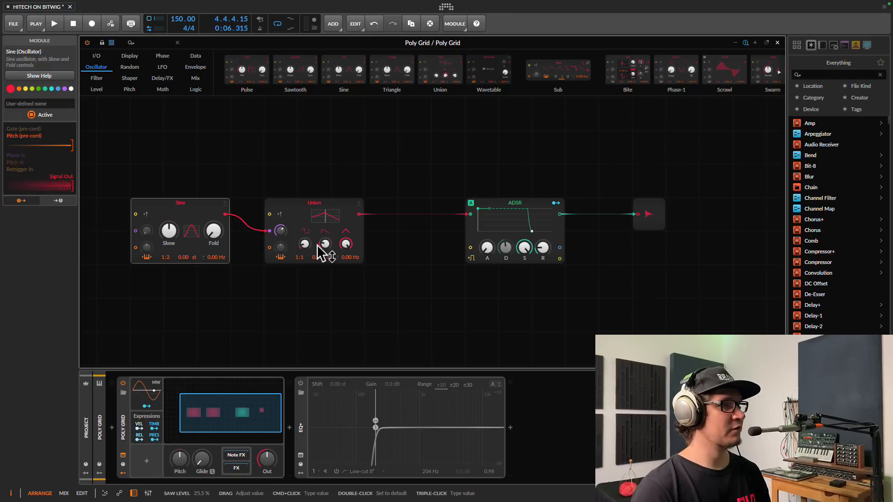
Try out the Sine oscillator's skew during playback and restore it to its default.
key(space)
drag(170, 233, 168, 235)
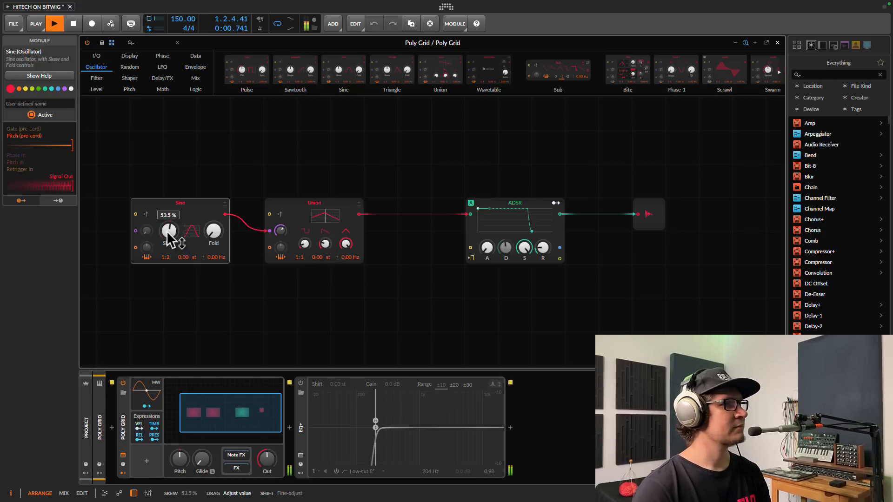
double_click(169, 231)
key(space)
key(space)
key(space)
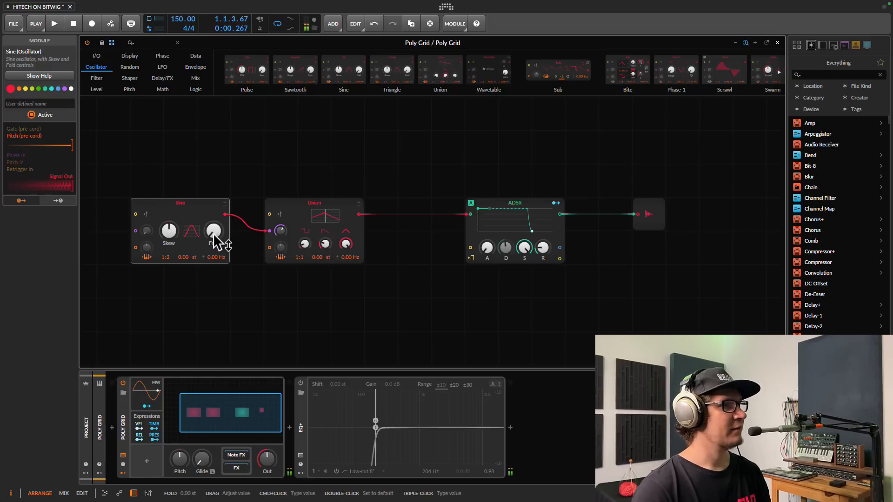
Raise the Sine oscillator's fold to about +9.60 st and play the clip to hear the effect.
drag(214, 240, 215, 240)
key(space)
key(space)
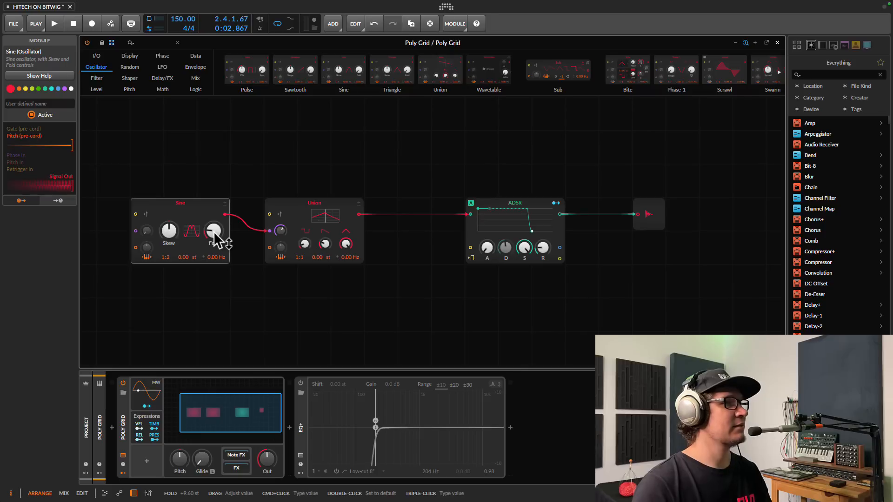
key(space)
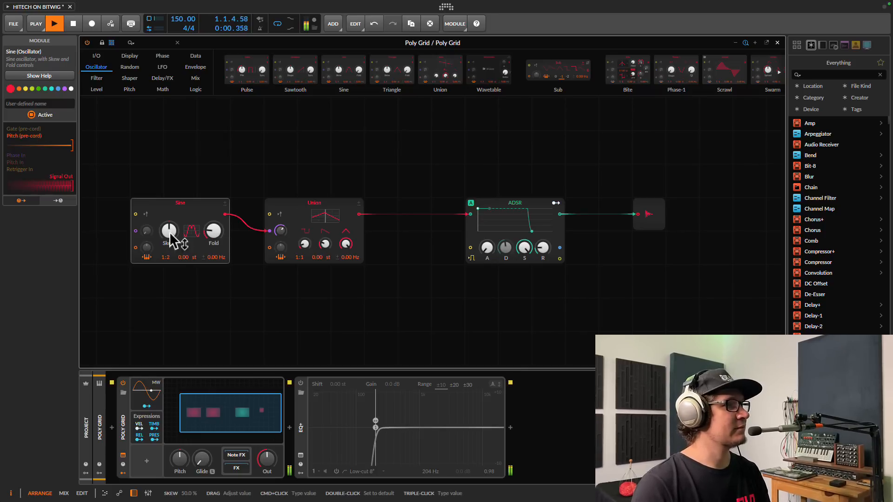
key(space)
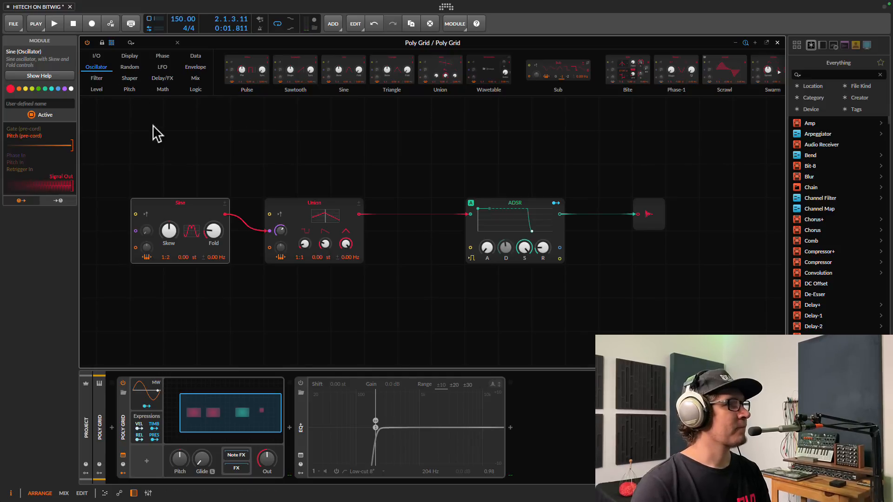
Add a second Sine oscillator below the first and connect its output to the first Sine's Phase In.
click(162, 68)
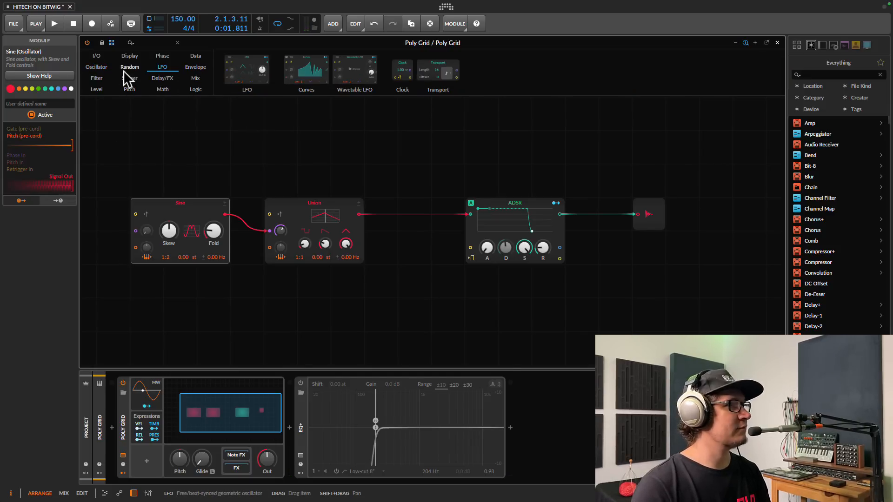
click(96, 78)
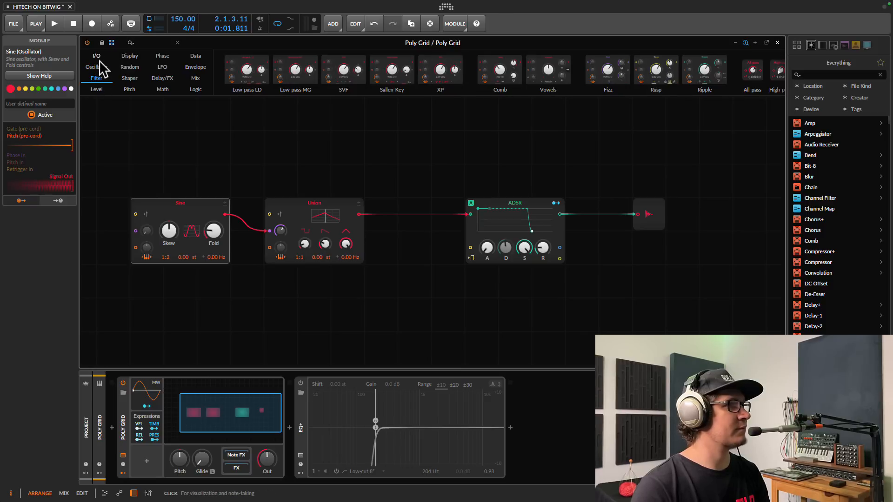
click(98, 66)
drag(343, 70, 125, 318)
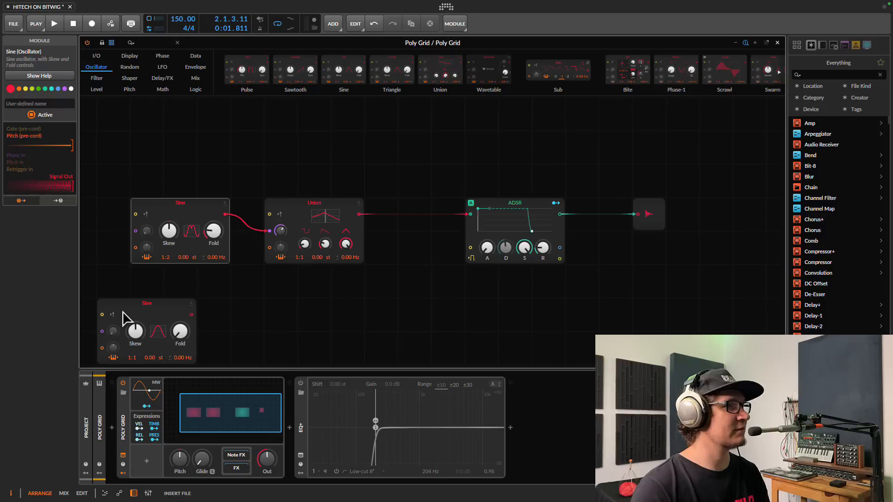
drag(225, 315, 136, 231)
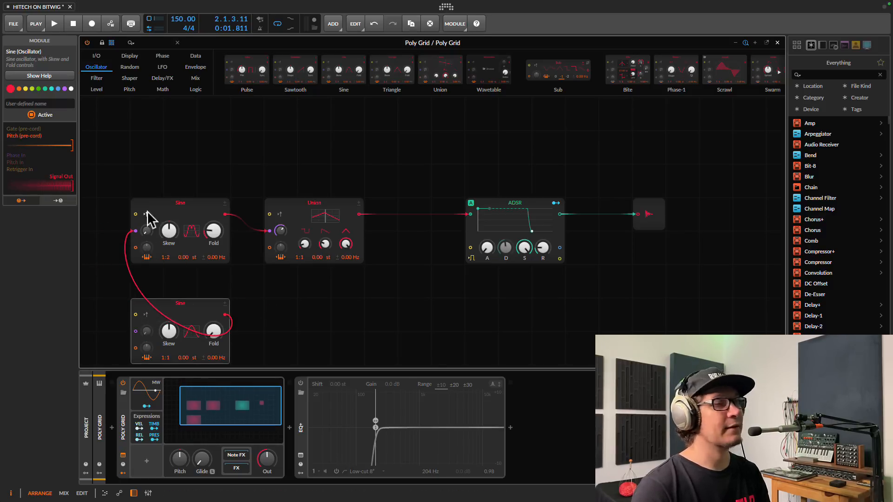
Bring up the phase modulation amount of the Sine oscillator feeding the Union while playing the clip.
key(space)
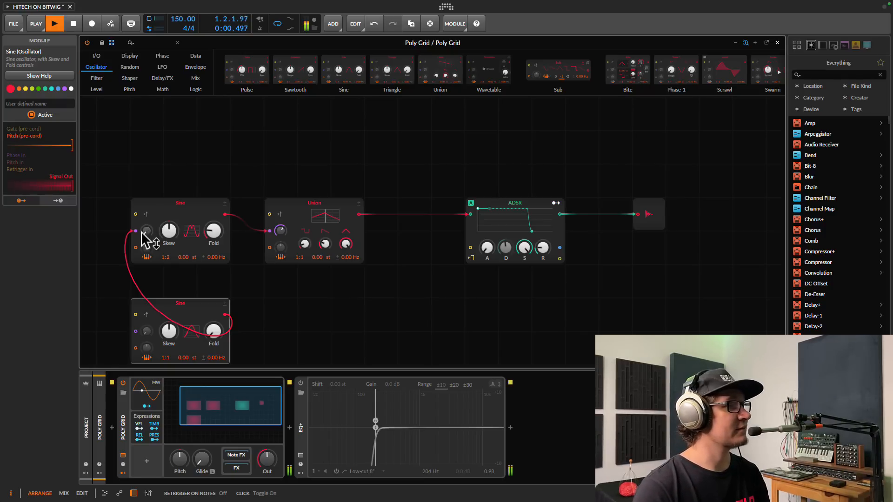
drag(142, 232, 143, 234)
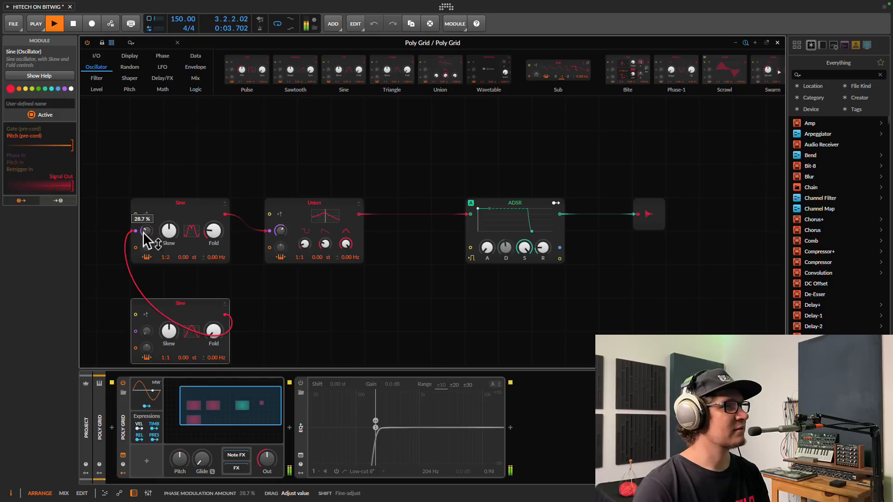
drag(146, 238, 146, 237)
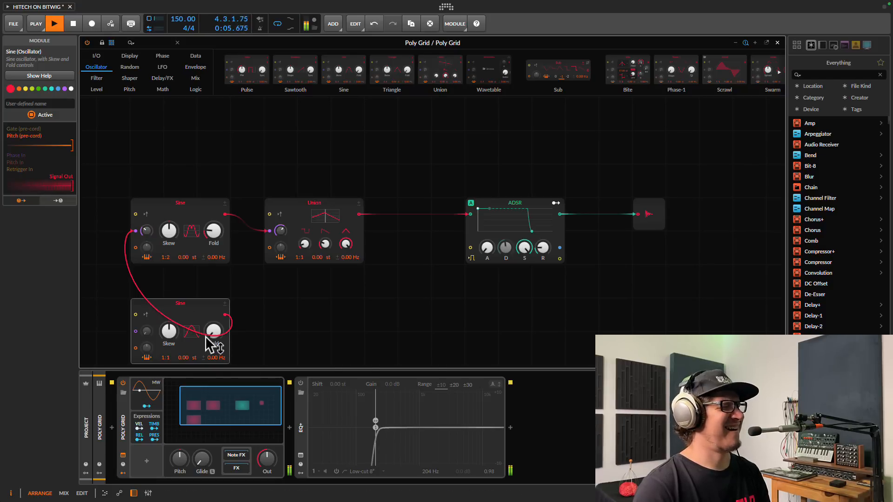
key(space)
Arrange both Sine oscillators and the Union in a spaced row above the ADSR, with the new Sine first.
drag(303, 211, 369, 111)
drag(194, 221, 261, 121)
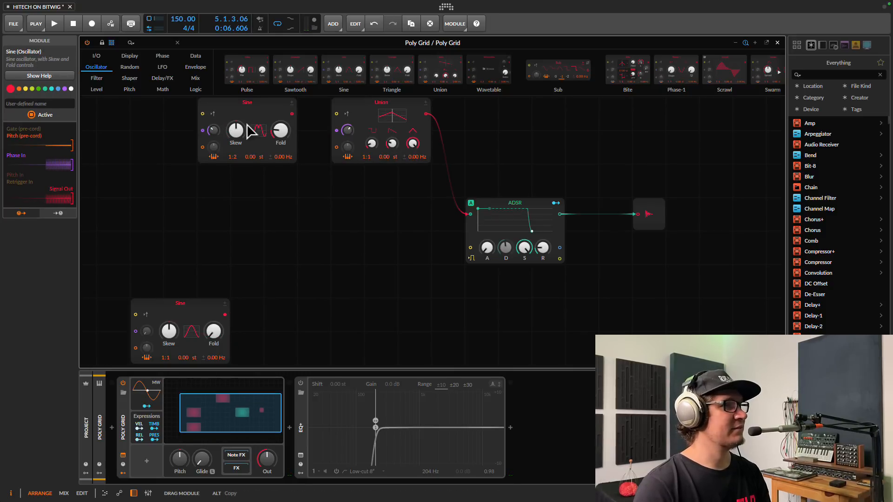
drag(180, 311, 147, 112)
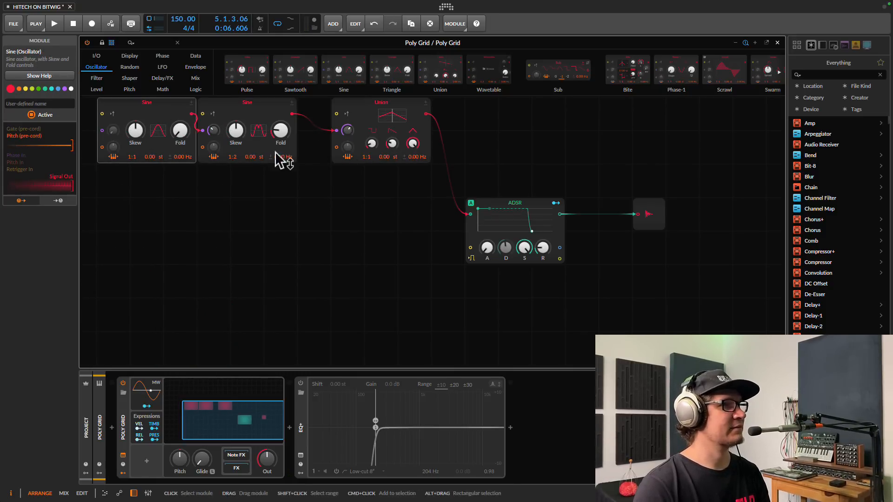
drag(161, 113, 128, 113)
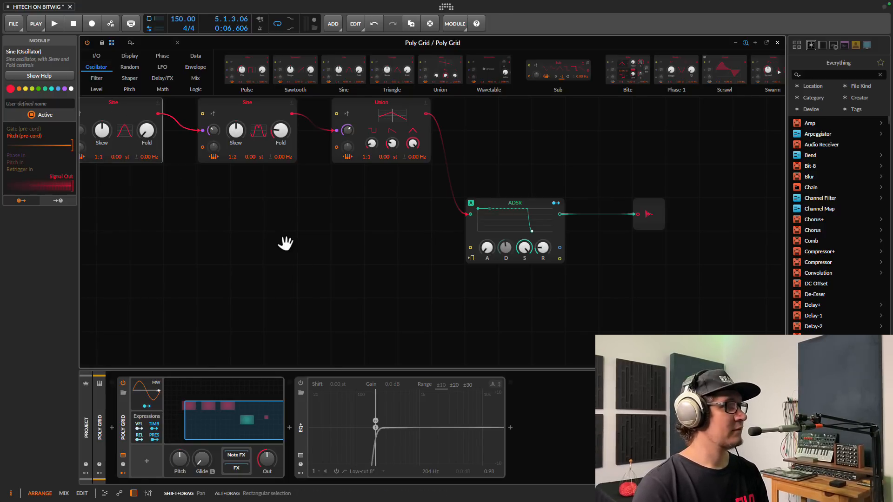
drag(289, 242, 297, 264)
During playback, set the first Sine's pitch ratio to 1:2 and raise the middle Sine's fold to about +12.24 st.
key(space)
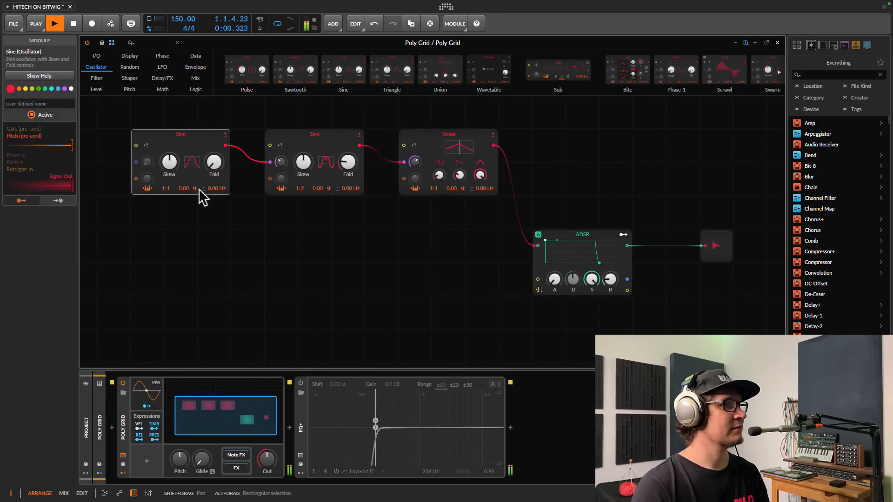
drag(171, 191, 169, 190)
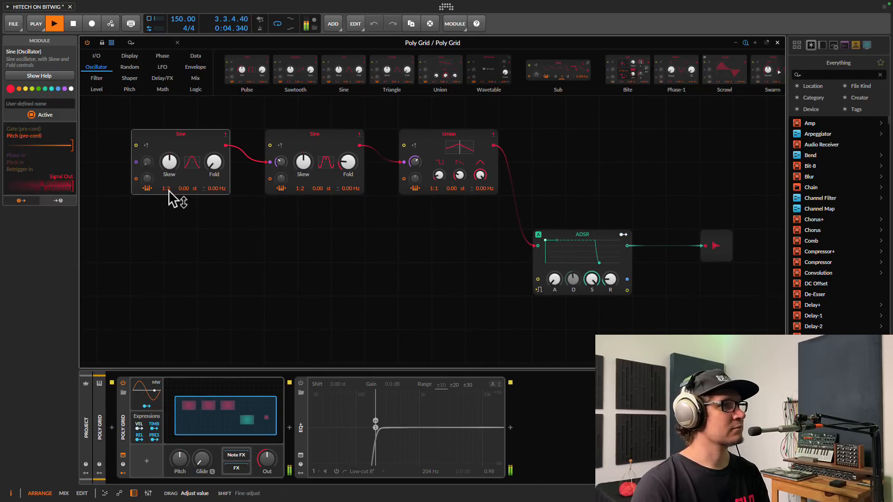
mouse_move(281, 165)
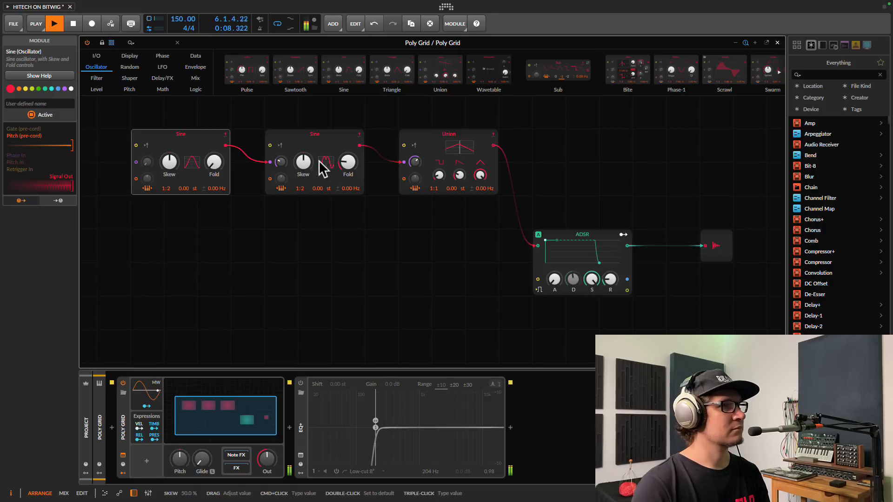
drag(348, 168, 349, 169)
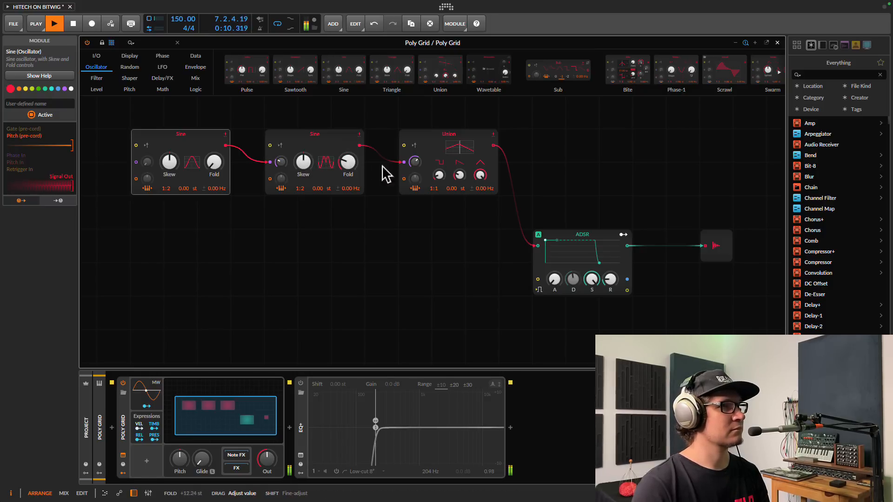
Lower the Union's phase modulation amount while listening to the clip.
mouse_move(415, 169)
drag(416, 166, 415, 168)
key(space)
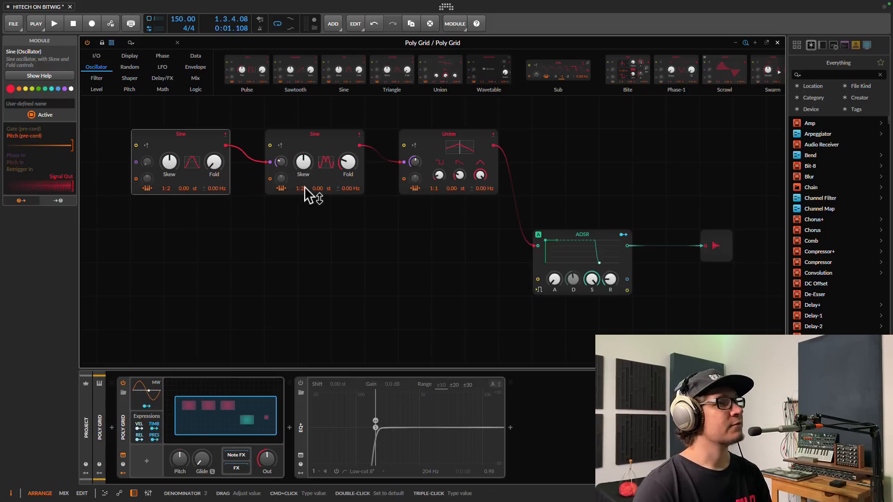
Increase the middle Sine's fold further, fine-tune the Union's phase modulation amount, and play the clip to check the sound.
drag(217, 167, 218, 169)
drag(346, 163, 348, 168)
drag(414, 163, 411, 173)
key(space)
key(space)
key(space)
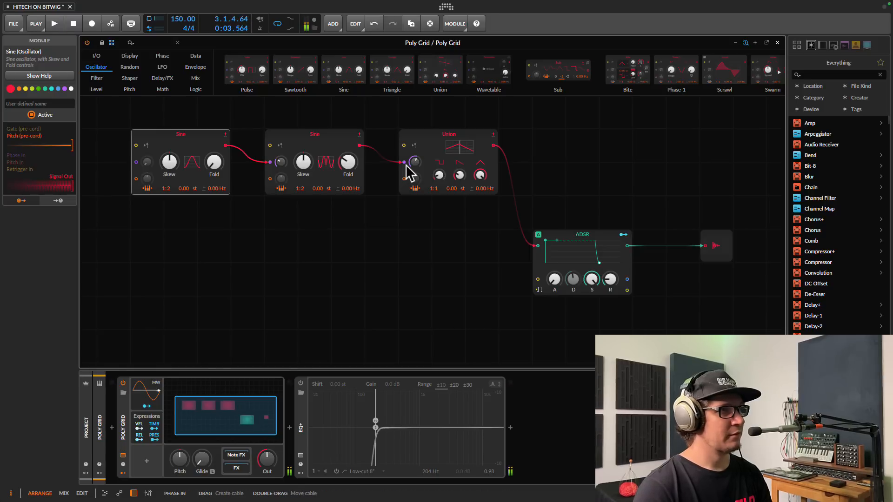
Examine the Union's replacement oscillator options and how the two Sine modulators feed the Union carrier in the chain.
right_click(448, 142)
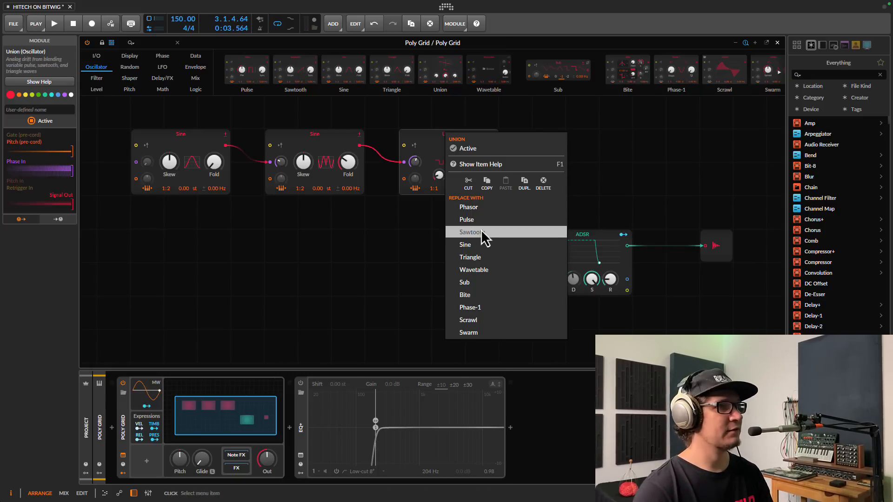
click(498, 130)
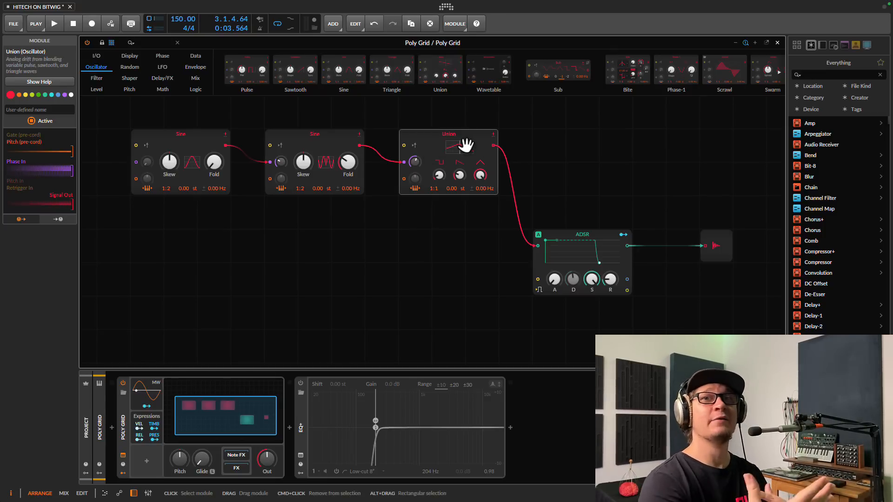
click(322, 143)
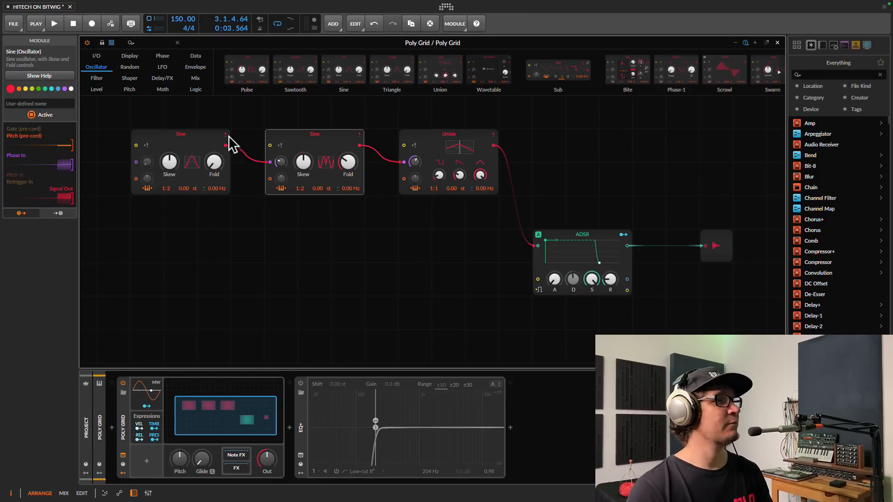
click(201, 143)
click(327, 138)
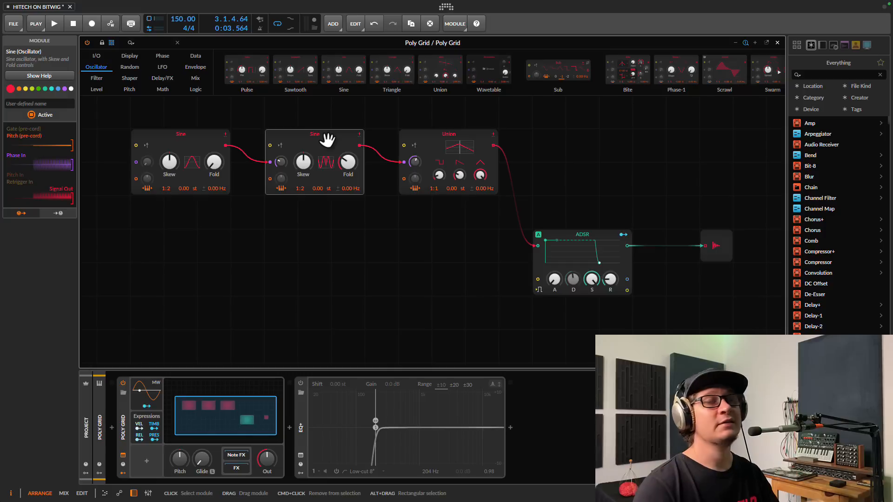
click(200, 139)
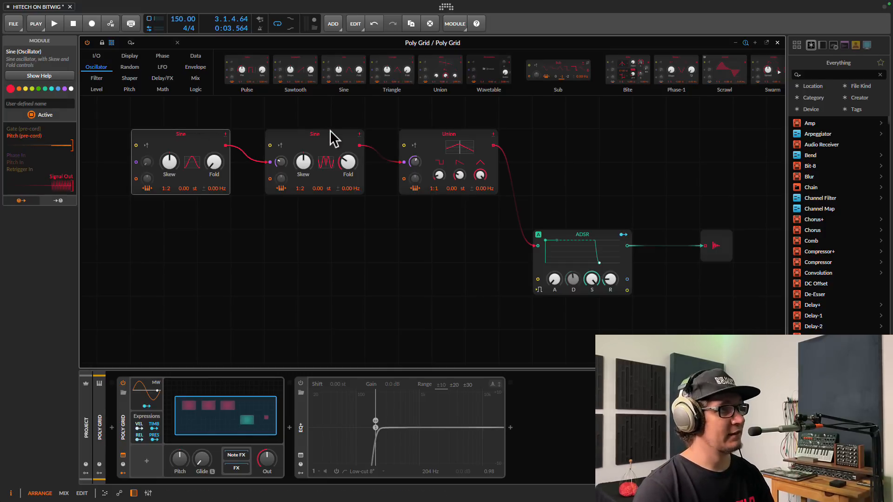
drag(330, 127, 319, 135)
click(320, 135)
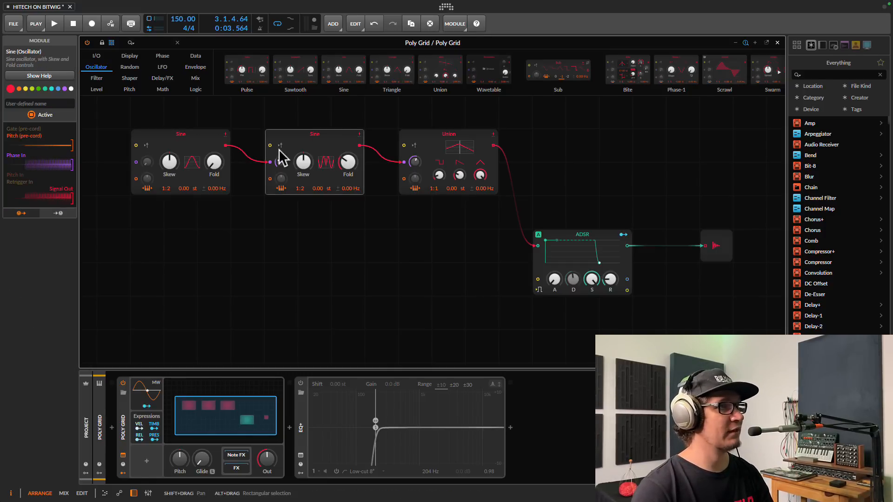
click(156, 144)
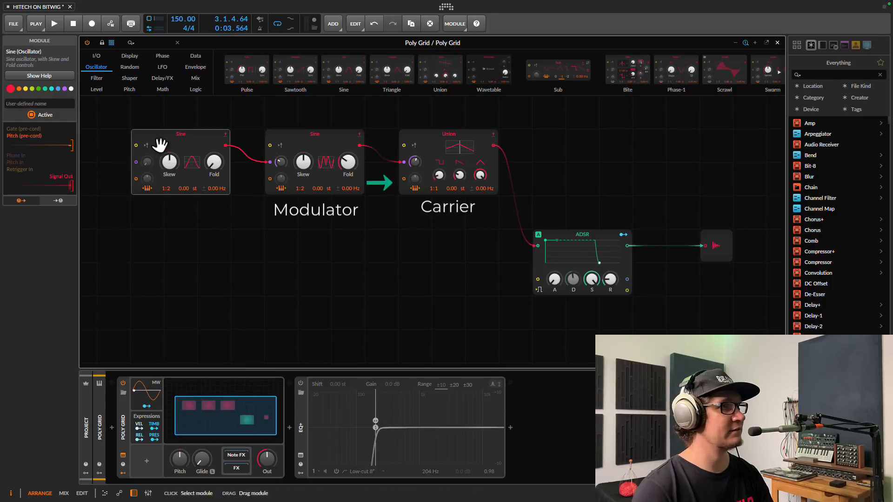
click(299, 141)
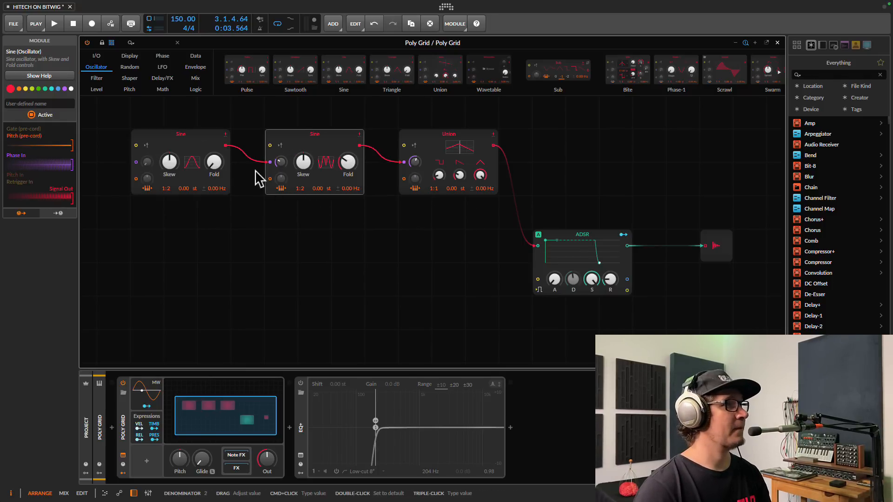
Add a Mixer below the oscillators and connect the second Sine's output to its first channel.
click(196, 78)
drag(271, 70, 344, 259)
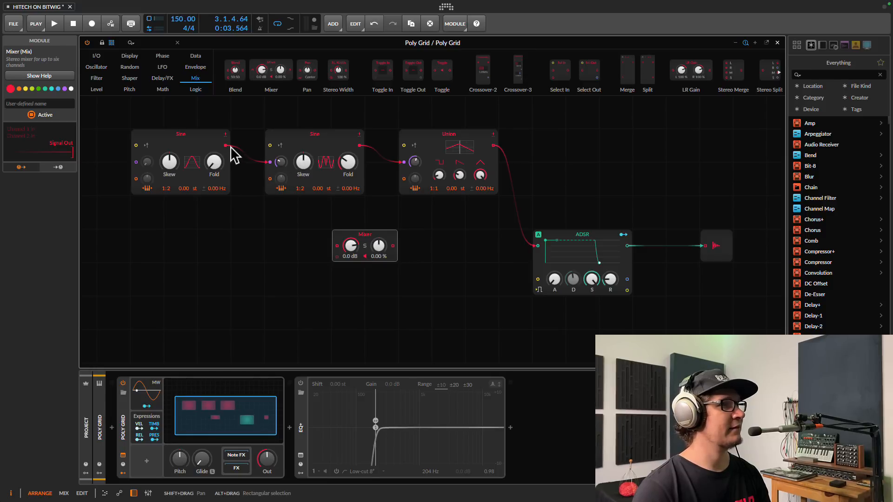
drag(227, 146, 326, 177)
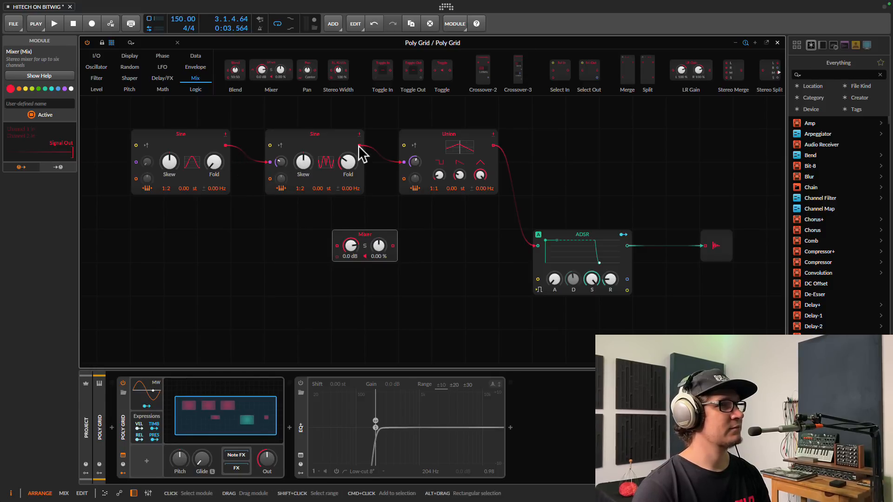
drag(360, 146, 337, 247)
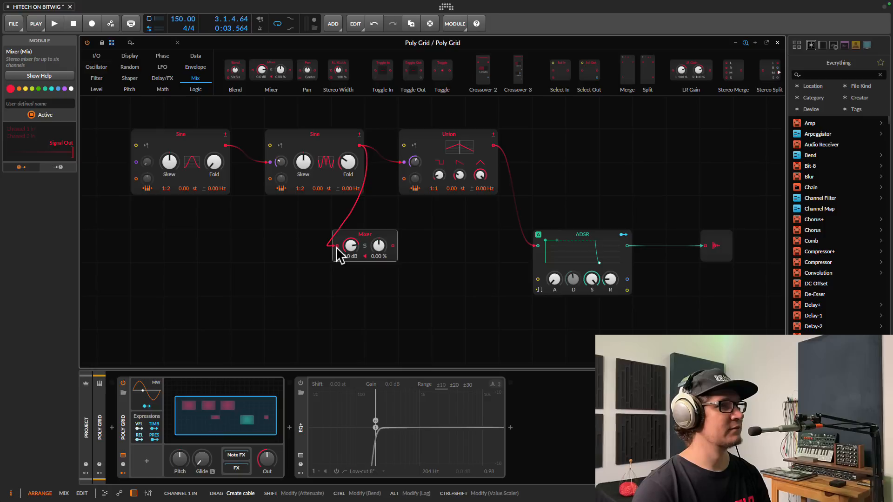
Replace the direct oscillator modulation cables by routing the first Sine into the Mixer's second channel and the Mixer into the Union's Phase In.
click(396, 164)
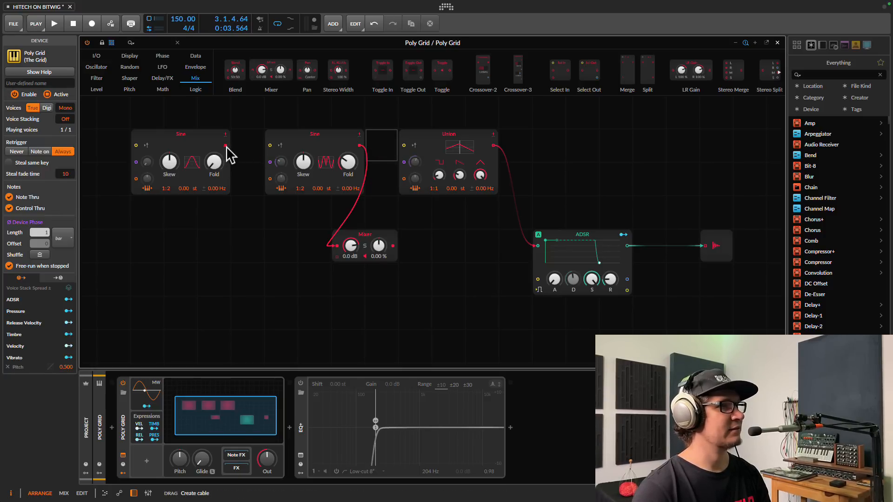
drag(225, 146, 336, 260)
drag(394, 246, 415, 173)
During playback, set the first Sine's skew to 0% and its fold to about +30.96 st.
key(space)
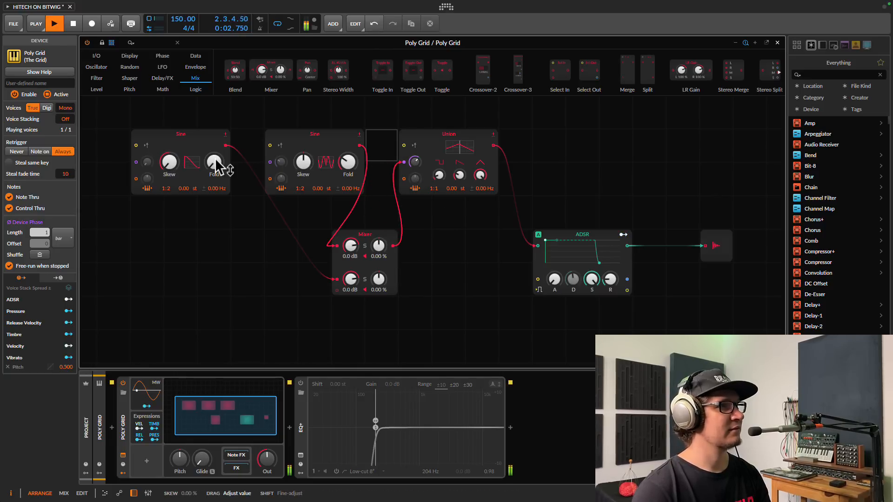
drag(219, 169, 216, 171)
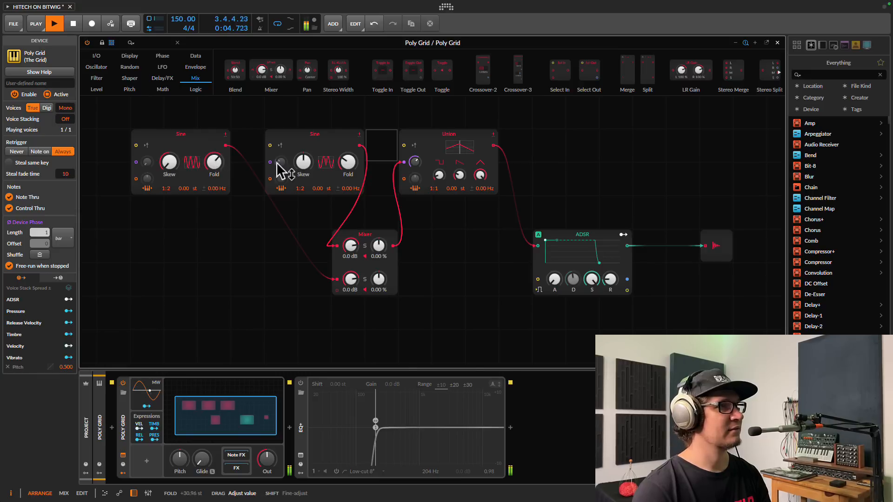
Balance the two modulators in the Mixer during playback, setting channel 1 to +2.4 dB and channel 2 to -7.3 dB.
drag(353, 169, 354, 172)
drag(351, 285, 350, 286)
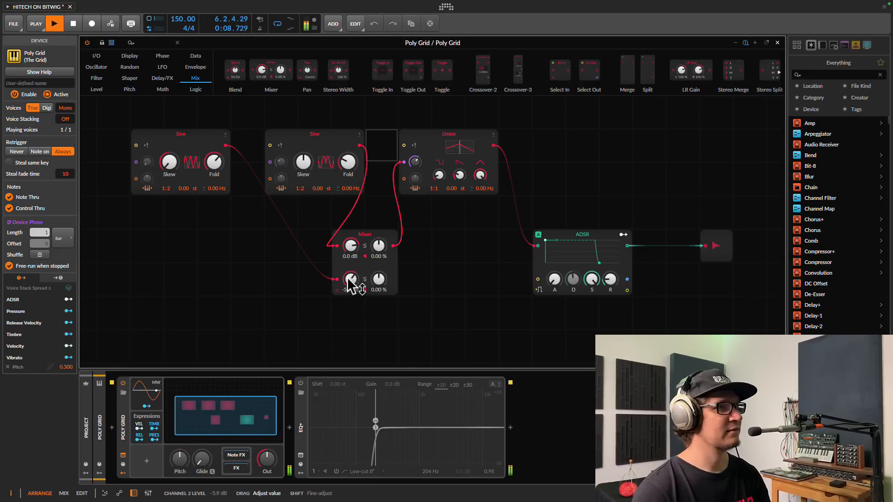
drag(351, 246, 351, 248)
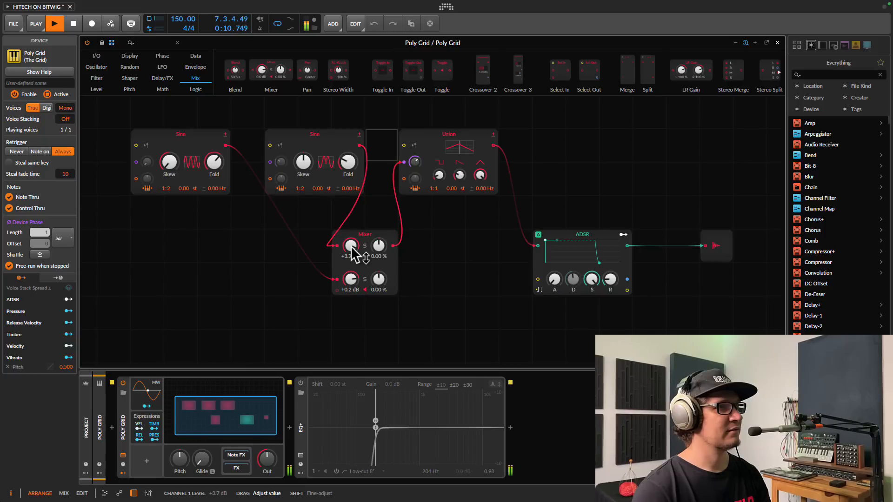
drag(351, 280, 353, 282)
key(space)
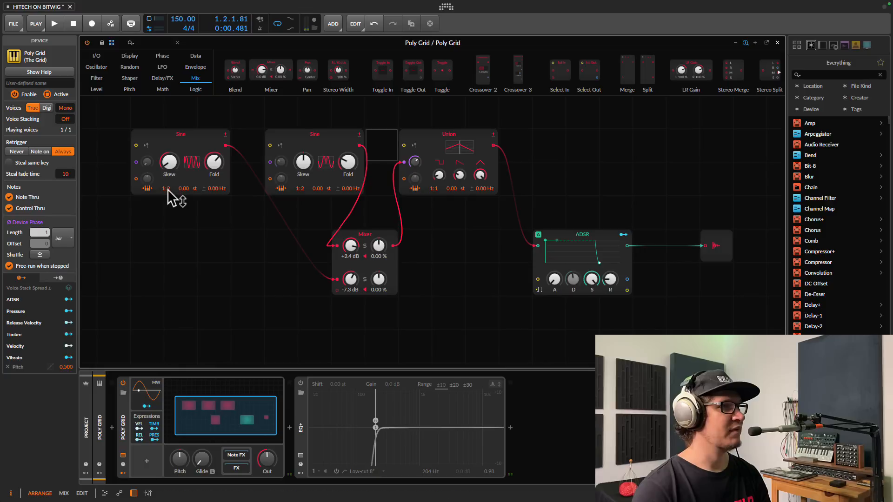
During playback, set the first Sine's ratio to 2:2, the second Sine's skew to about 46%, and adjust the Union's phase modulation amount.
key(space)
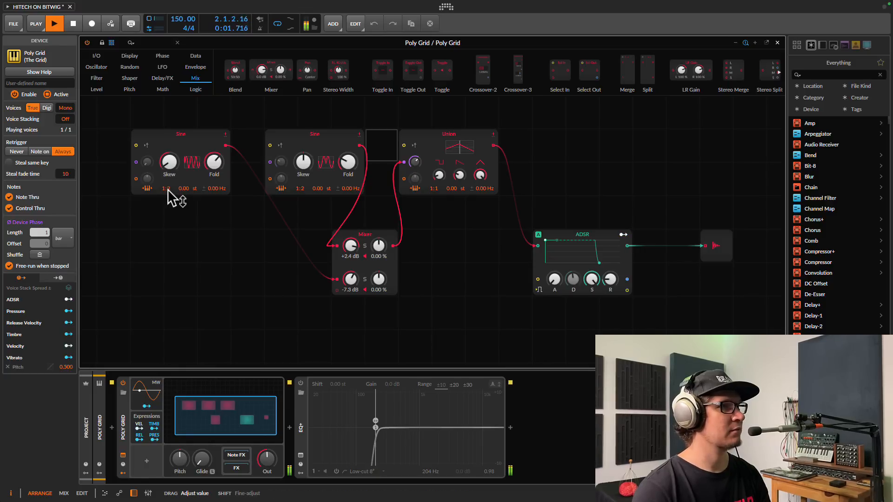
drag(168, 189, 165, 191)
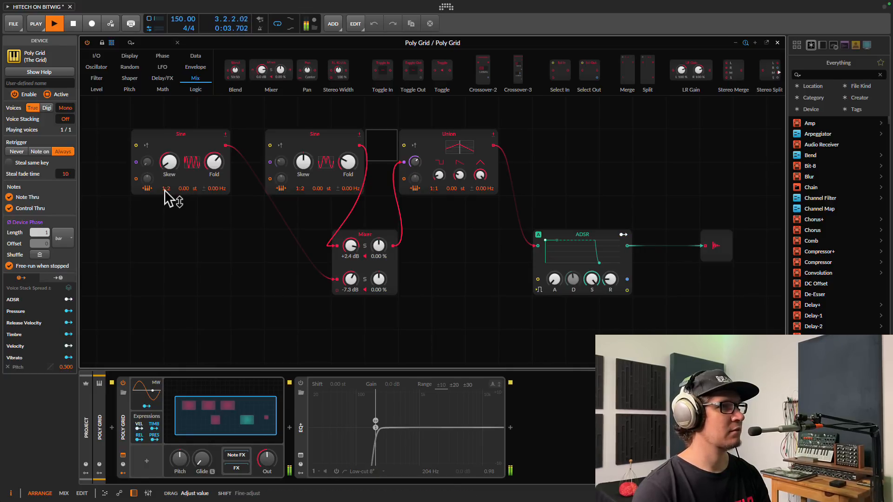
drag(300, 189, 298, 192)
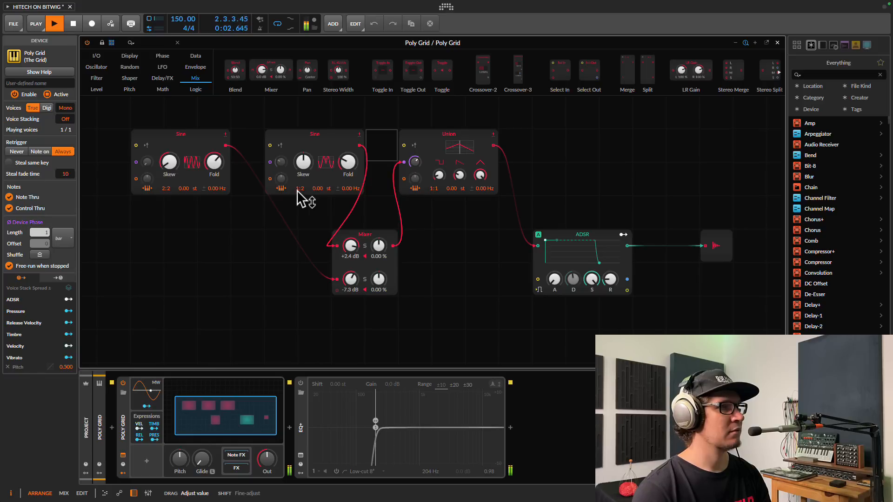
drag(301, 168, 302, 171)
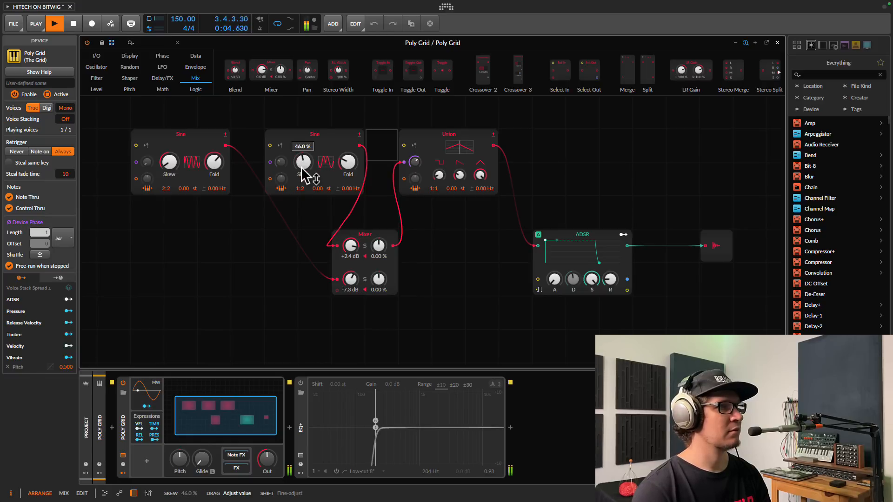
drag(412, 162, 410, 163)
key(space)
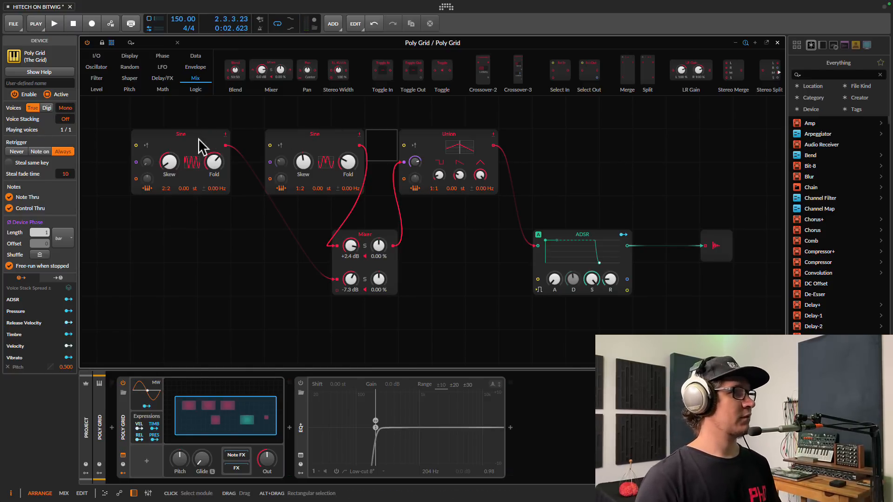
Stack the two Sines left of the Mixer and move the ADSR and Audio Out further right to free space after the Union.
drag(198, 139, 231, 273)
drag(316, 157, 216, 191)
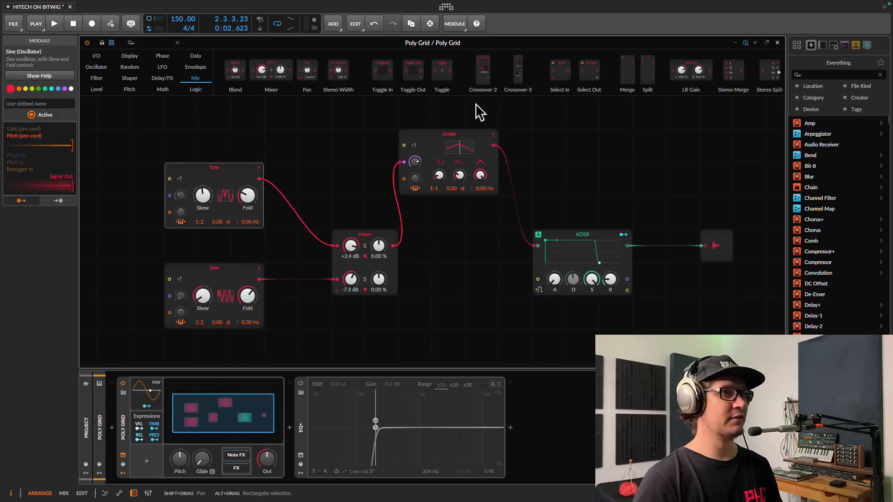
drag(718, 242, 768, 250)
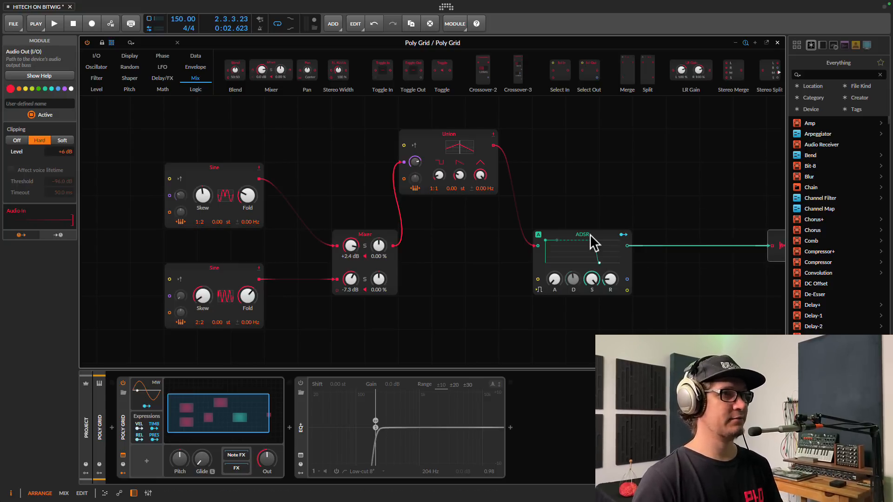
drag(589, 234, 695, 246)
click(750, 245)
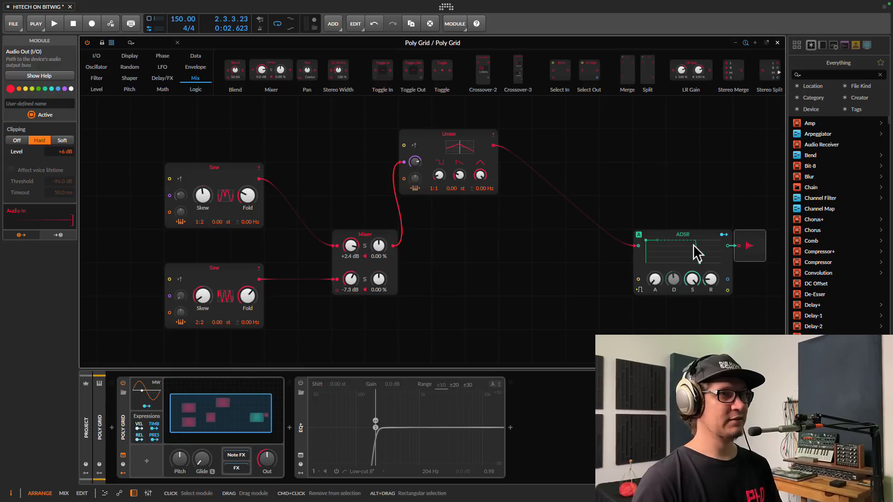
drag(697, 236, 670, 242)
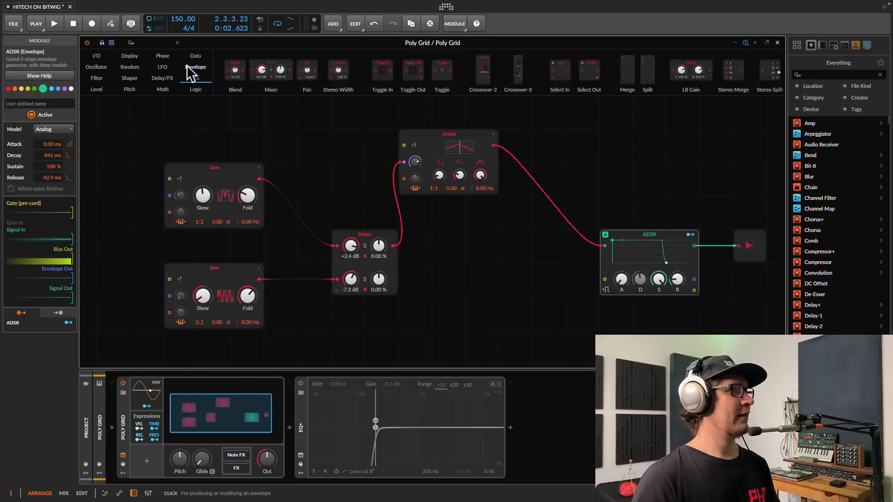
Insert a Ripple filter between the Union and the ADSR.
click(138, 70)
click(106, 76)
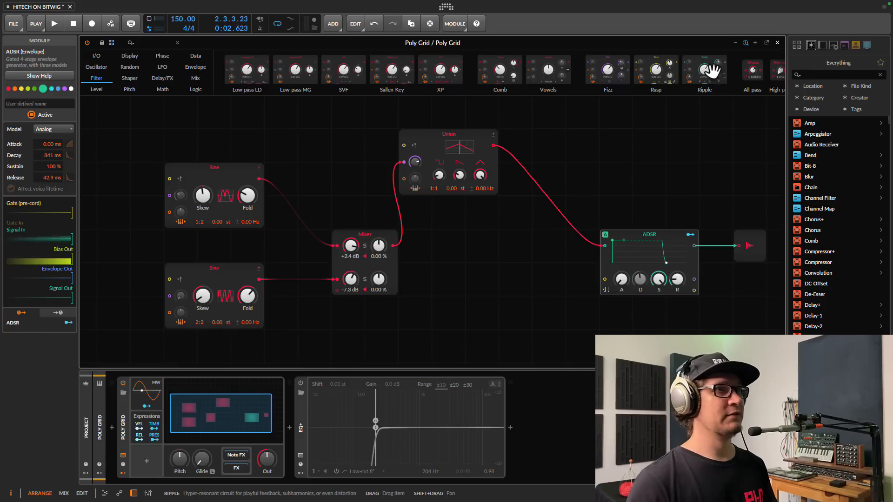
mouse_move(705, 69)
mouse_down()
mouse_move(628, 150)
mouse_move(503, 164)
mouse_move(495, 156)
mouse_up()
Audition the Ripple filter during playback, trying different modes and feedback gain and setting its main cutoff to 16.3 kHz.
key(space)
drag(549, 163, 549, 164)
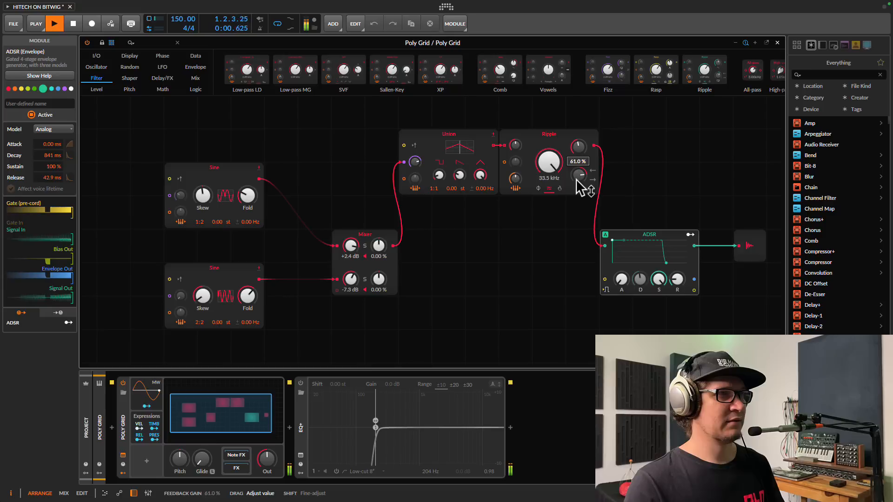
drag(549, 164, 561, 171)
click(559, 188)
click(538, 188)
key(space)
key(space)
mouse_move(579, 177)
mouse_move(588, 154)
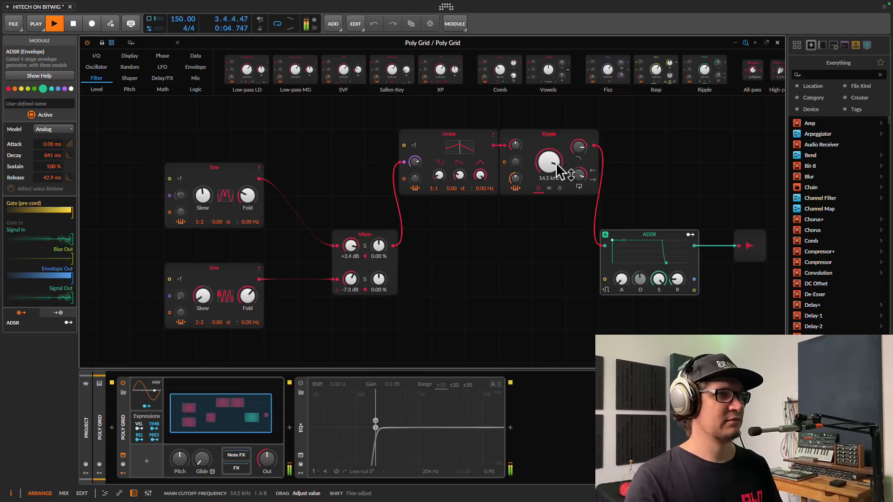
mouse_move(557, 163)
mouse_down()
mouse_move(575, 149)
mouse_move(549, 167)
mouse_up()
key(space)
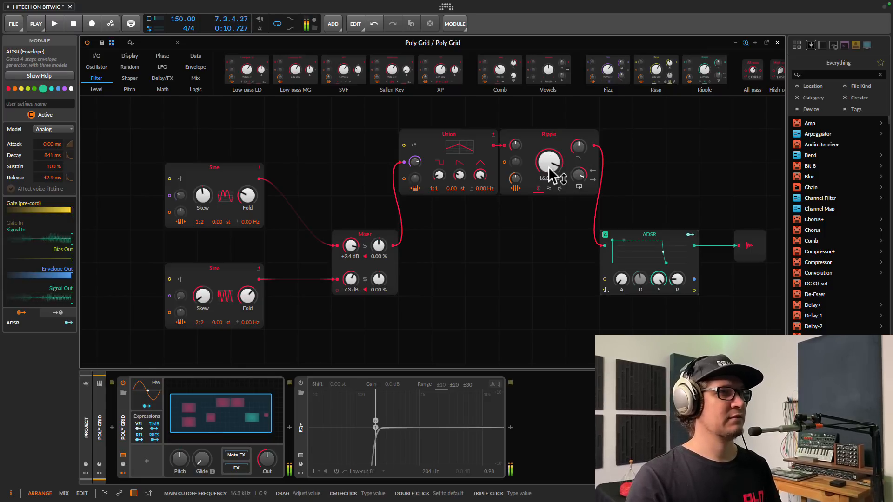
Replace Ripple with the Rasp filter and audition it during playback, setting its cutoff to 4.56 kHz.
right_click(554, 135)
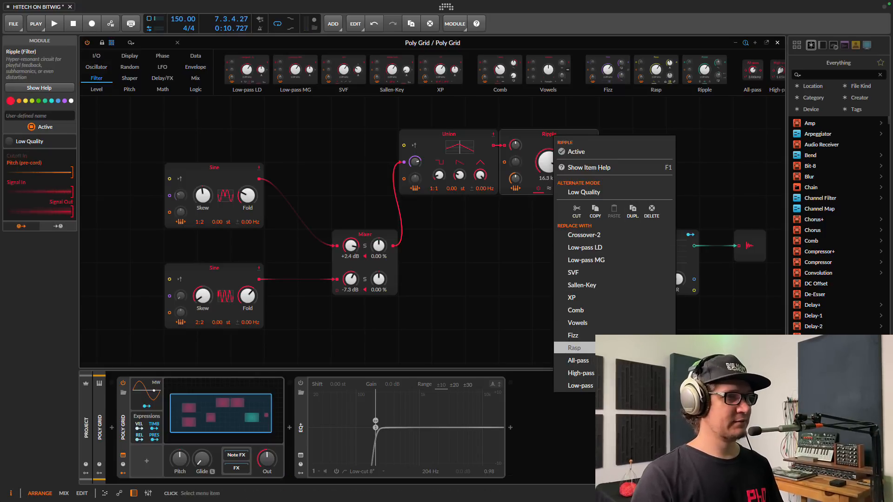
click(575, 348)
key(space)
mouse_move(549, 163)
mouse_down()
mouse_move(573, 140)
mouse_move(544, 169)
mouse_up()
click(554, 190)
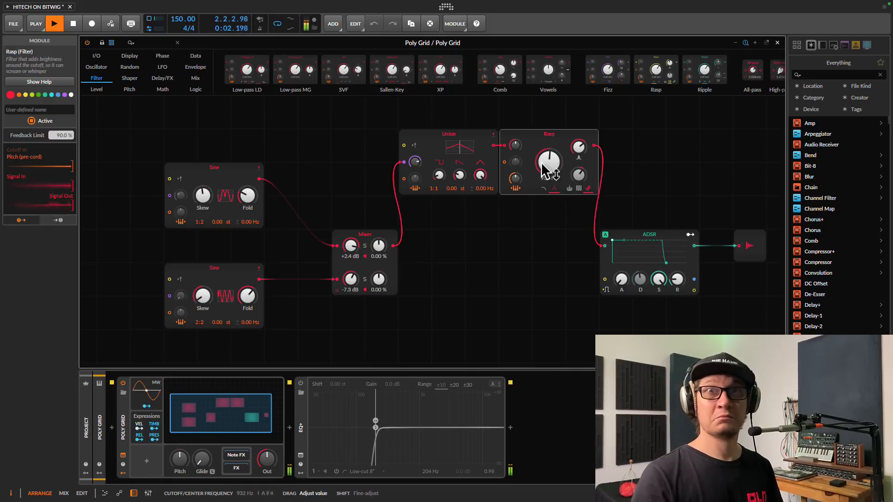
key(space)
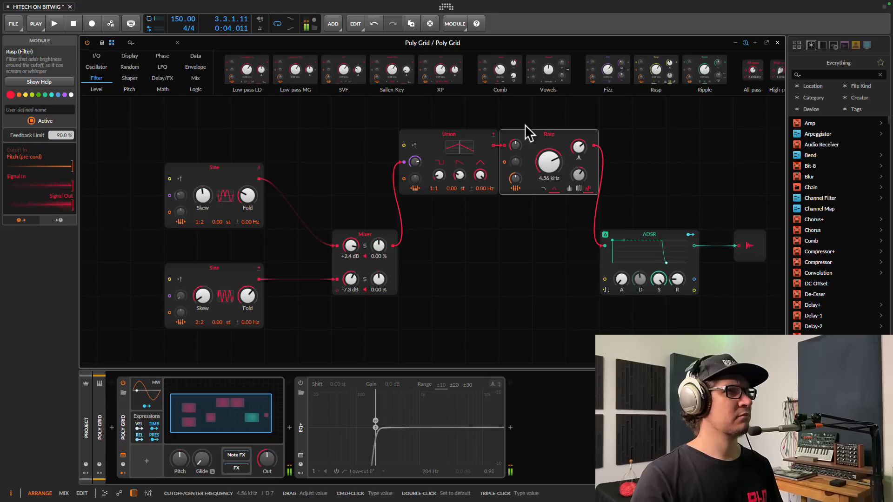
Replace Rasp with the Fizz filter and audition it during playback, raising its main cutoff to 22.4 kHz.
right_click(554, 141)
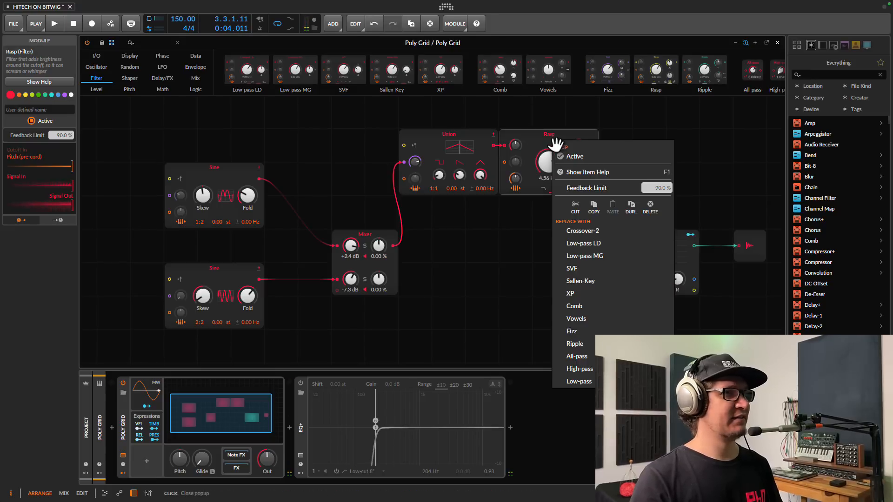
click(587, 331)
key(space)
drag(558, 176, 553, 174)
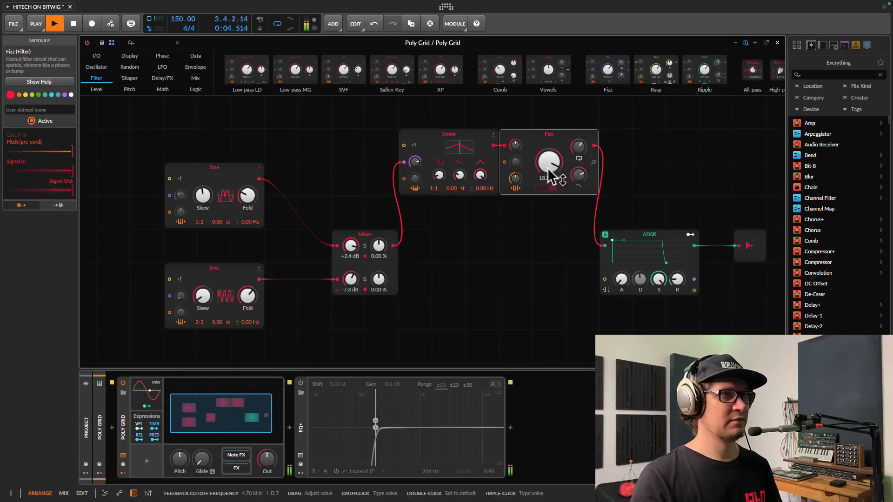
drag(548, 168, 548, 166)
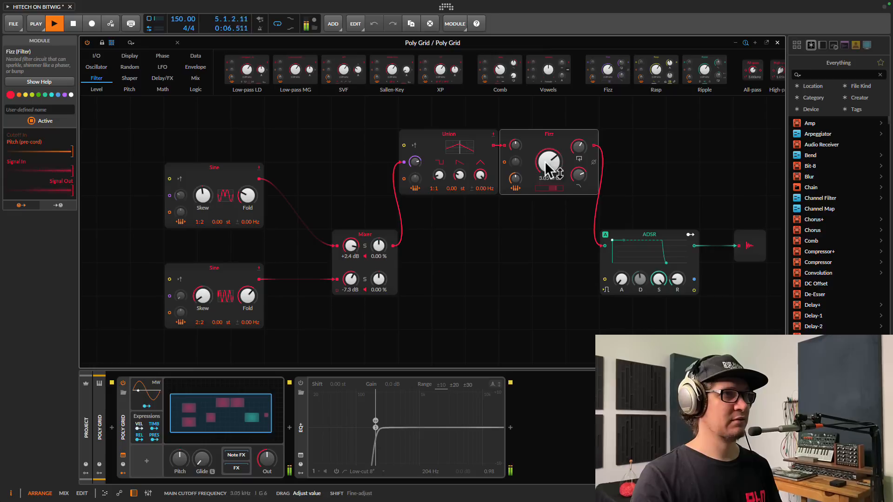
key(space)
drag(549, 167, 549, 139)
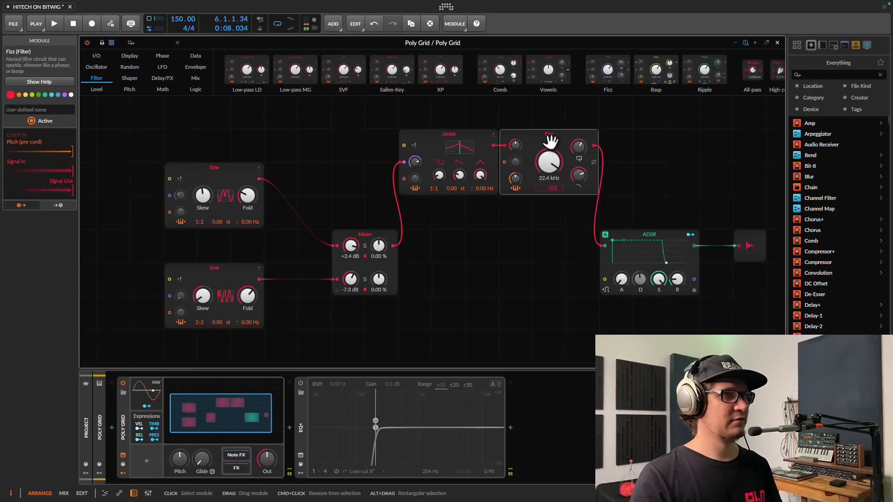
Replace Fizz with the XP filter and sweep its cutoff during playback.
right_click(549, 139)
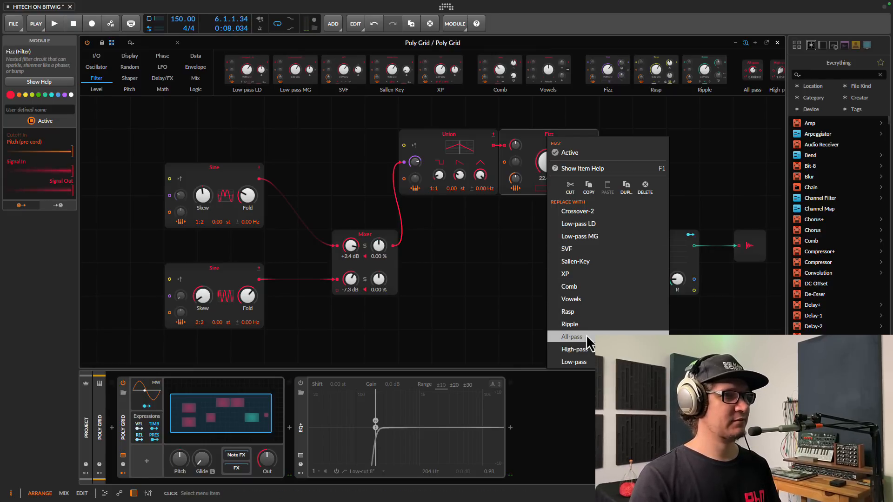
click(587, 273)
key(space)
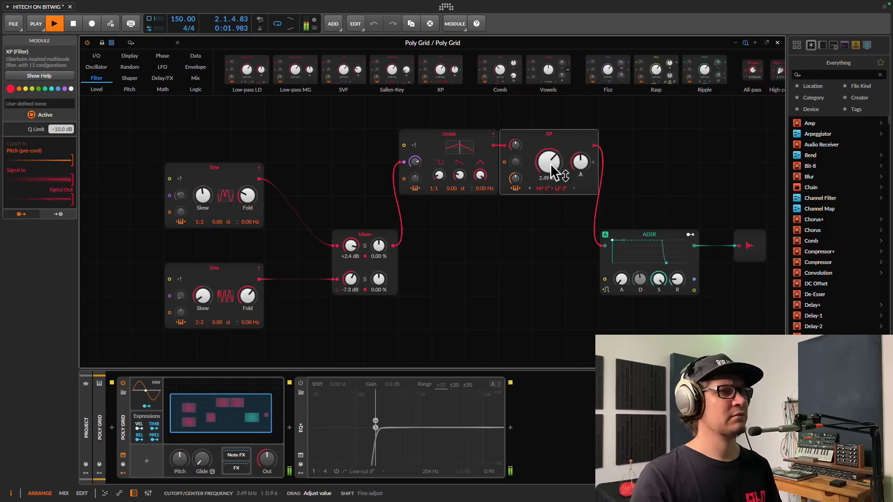
drag(554, 172, 553, 159)
key(space)
Switch the XP filter to Band-pass 4° mode, raise its resonance, and set the cutoff to 1.21 kHz during playback.
click(560, 189)
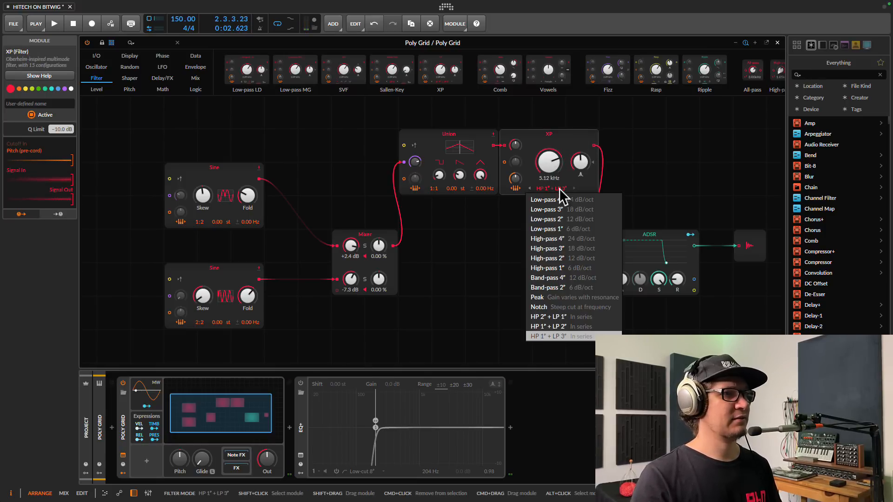
click(569, 278)
key(space)
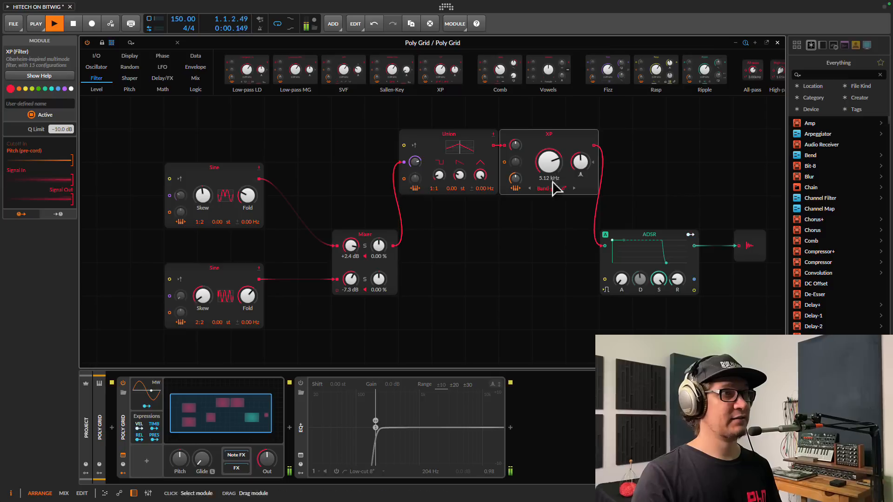
drag(554, 186, 549, 165)
mouse_move(549, 165)
mouse_down()
mouse_move(583, 173)
mouse_move(568, 175)
mouse_move(552, 172)
mouse_move(589, 169)
mouse_move(550, 161)
mouse_up()
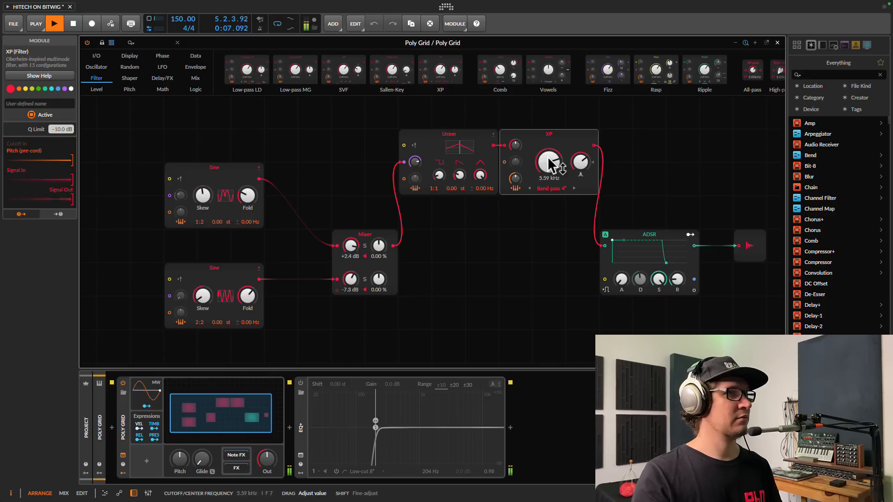
drag(548, 156, 548, 168)
key(space)
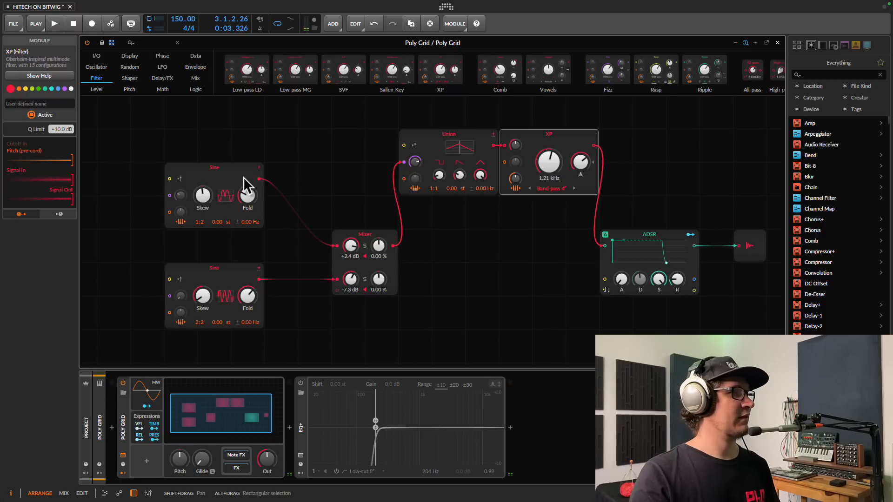
Move both Sines further left, raise the Mixer into the upper row, and place the Union directly beside it.
drag(244, 177, 200, 192)
drag(222, 270, 181, 254)
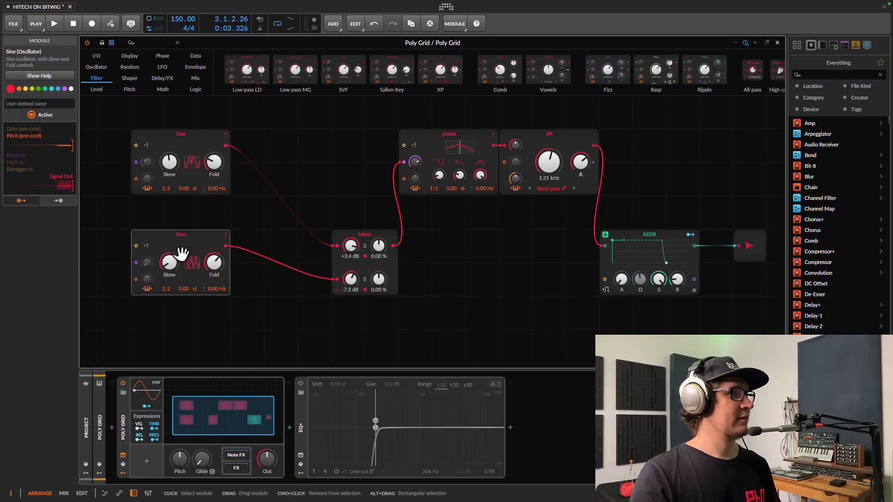
drag(347, 258, 314, 157)
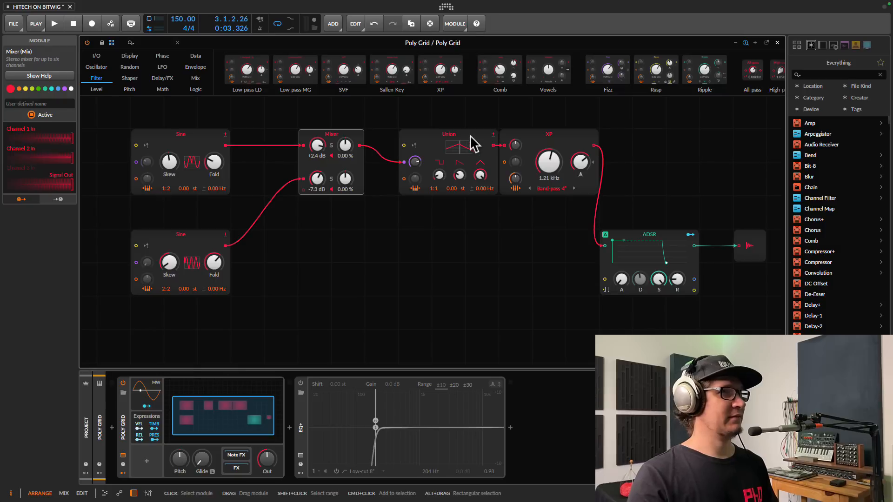
drag(470, 136, 451, 139)
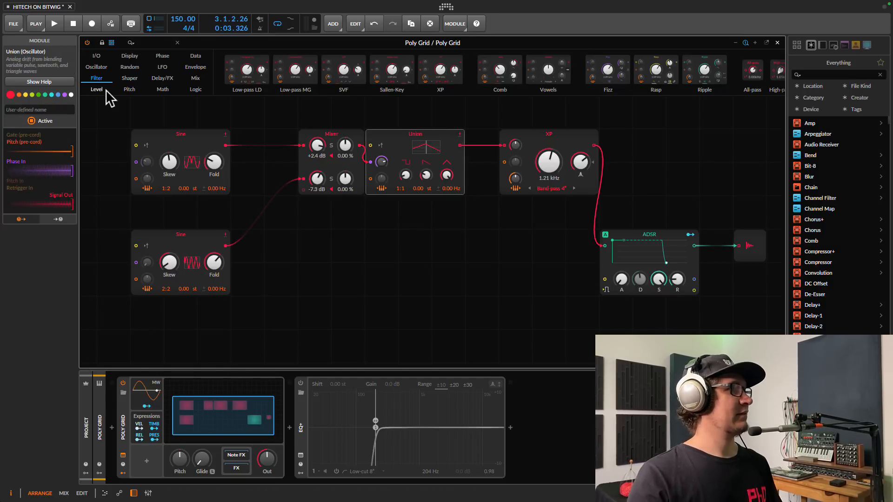
Add an LFO below the Union, connect its output to the XP's Cutoff In with a raised modulation amount, and start playback.
click(163, 68)
drag(247, 74, 374, 298)
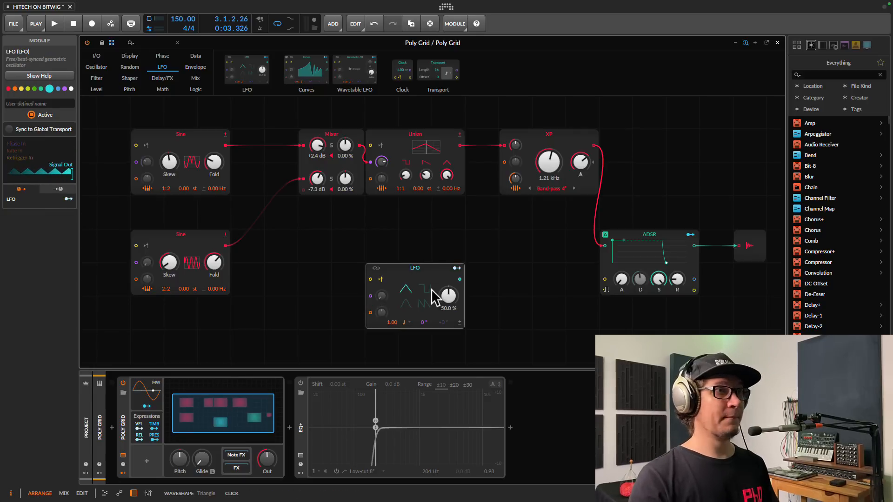
drag(460, 280, 505, 162)
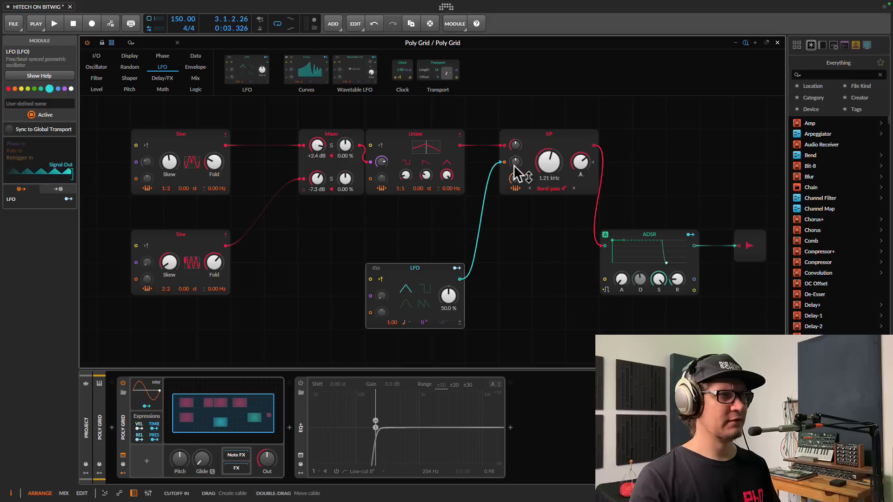
key(space)
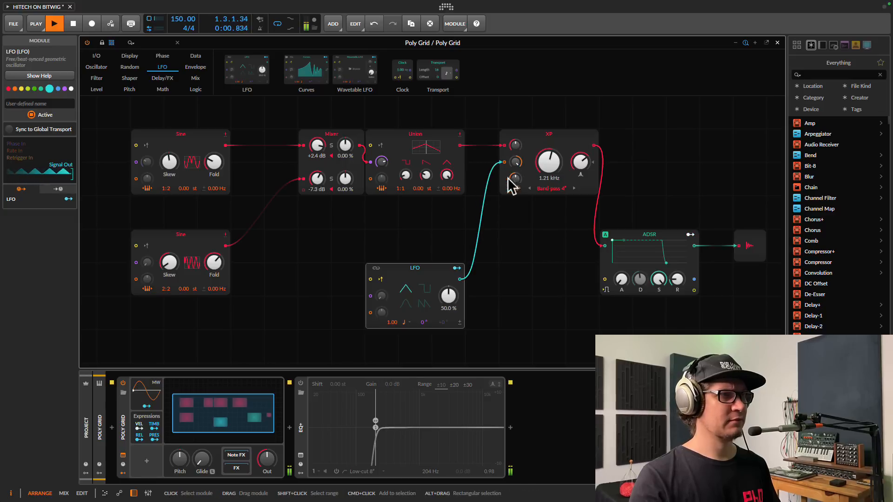
Switch the LFO rate to Hz, set it to 1.03 Hz, and set the XP's cutoff modulation amount to 43.20 st during playback.
click(404, 322)
click(429, 134)
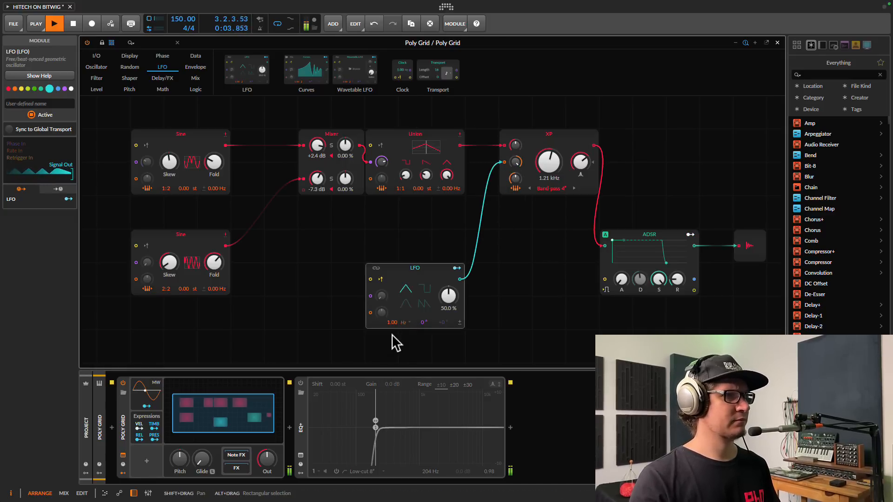
drag(389, 325, 389, 324)
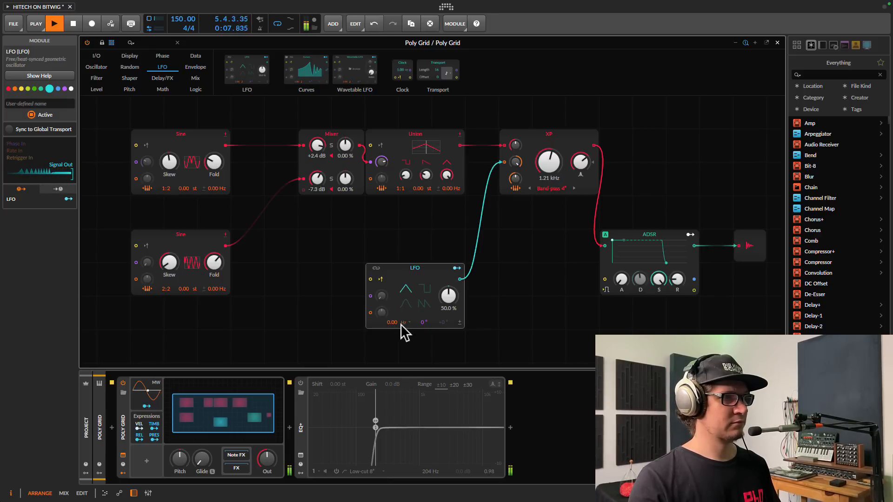
drag(393, 322, 392, 322)
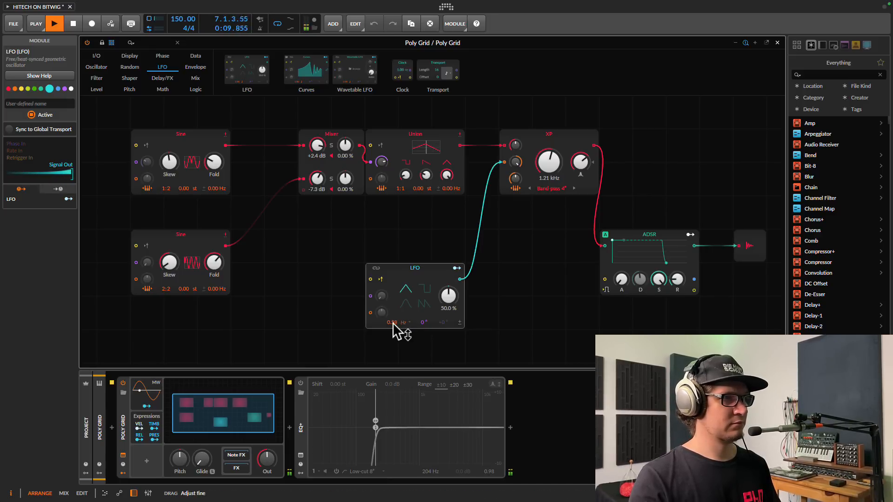
drag(393, 323, 393, 323)
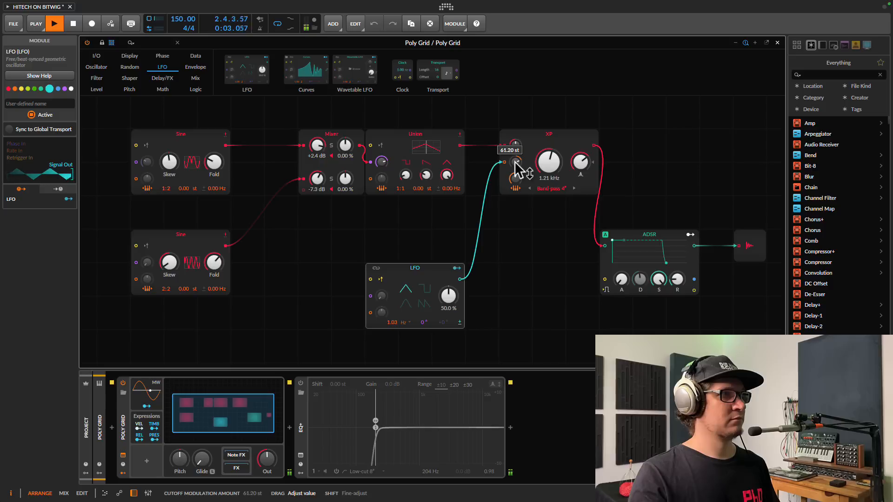
drag(517, 172, 514, 168)
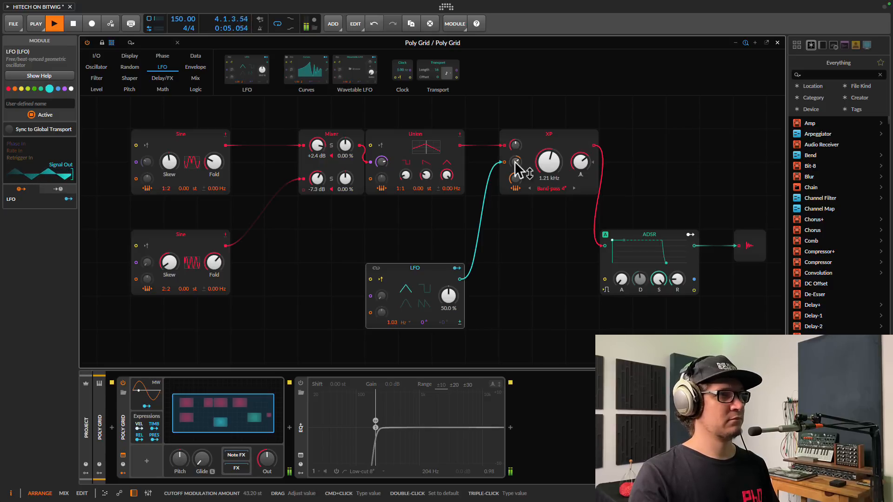
key(space)
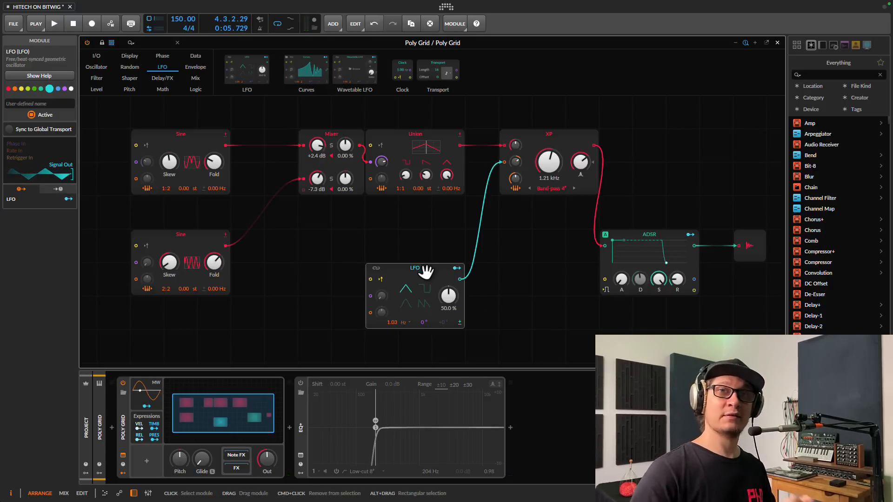
Give the LFO a sine waveform with its second phase value at +14°, and slow it to 0.41 Hz during playback.
drag(445, 324, 444, 323)
key(space)
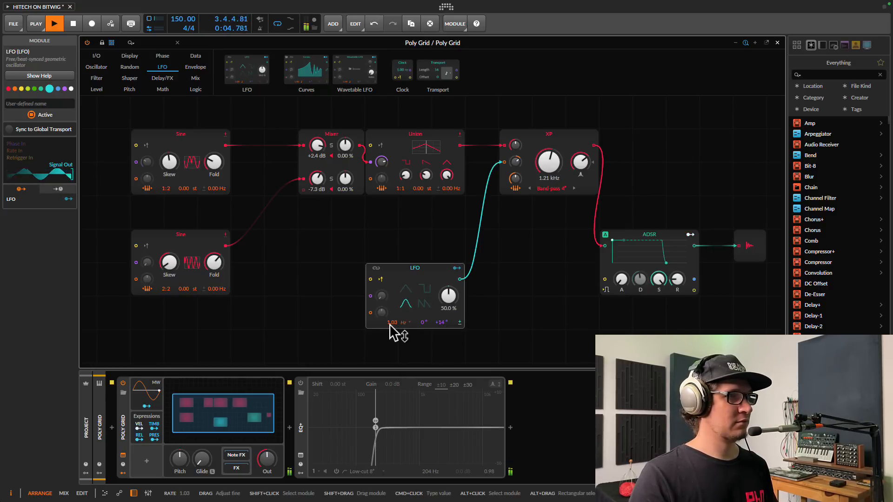
drag(390, 324, 394, 323)
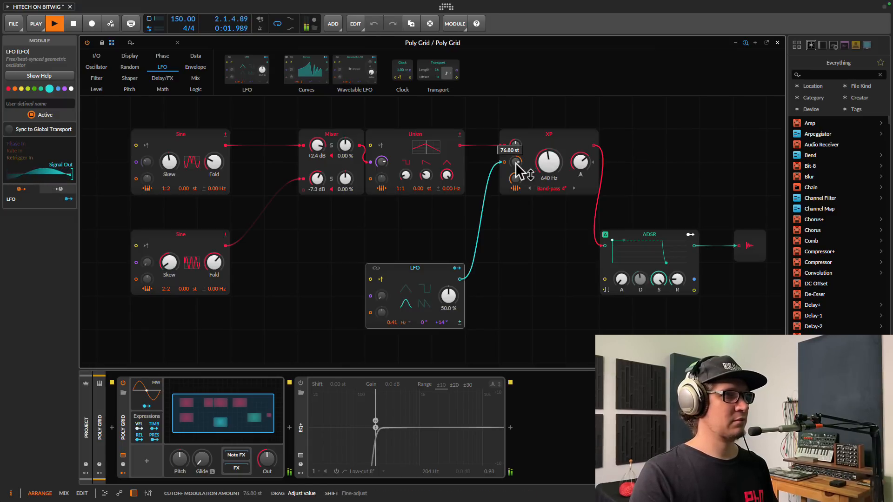
Adjust the XP's cutoff modulation amount, set the LFO to 0.86 Hz with its second phase value at +4°, and stop playback.
drag(518, 172, 516, 170)
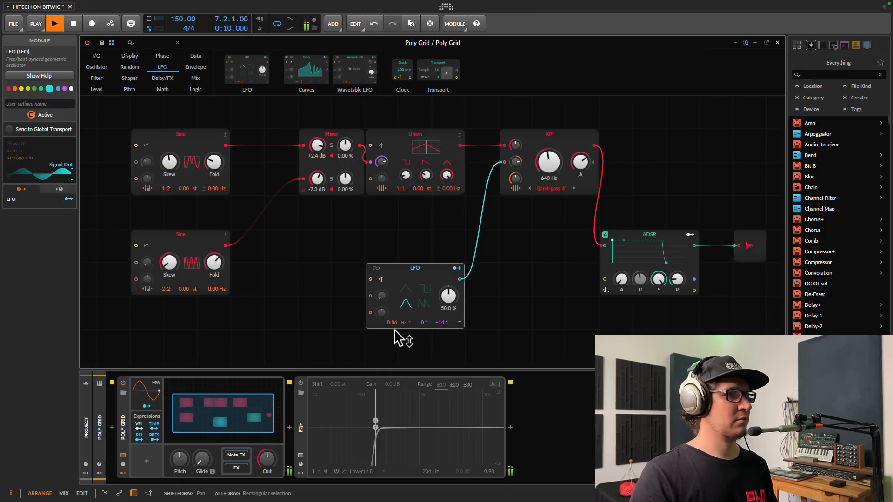
drag(439, 323, 440, 323)
key(space)
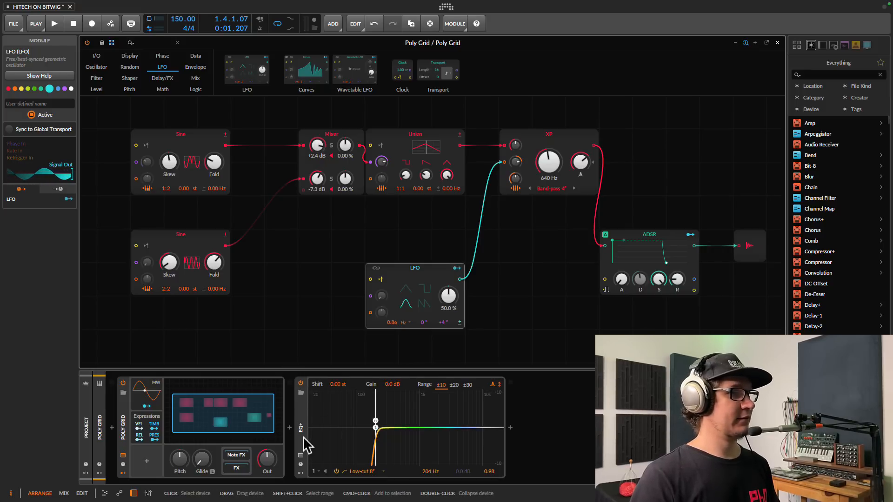
Slow the LFO to 0.47 Hz and lower the XP's cutoff to 587 Hz and its resonance to 44.1% during playback.
key(space)
drag(392, 323, 397, 339)
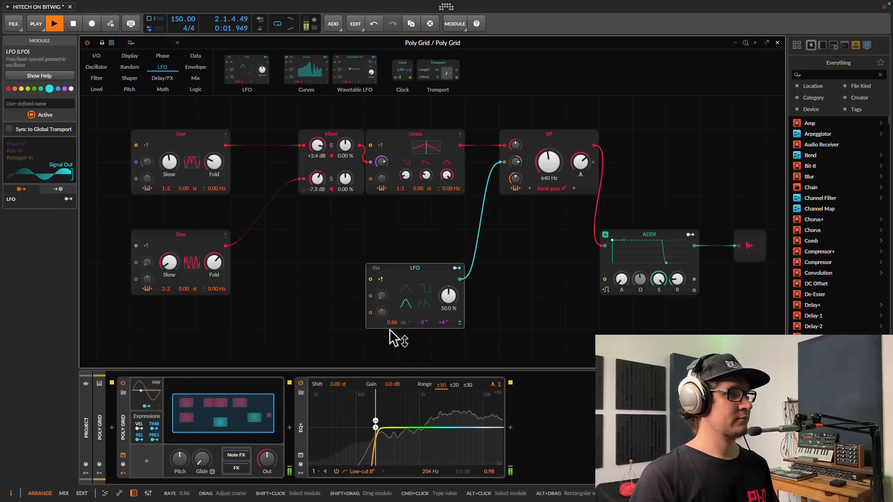
scroll(392, 325, down, 5)
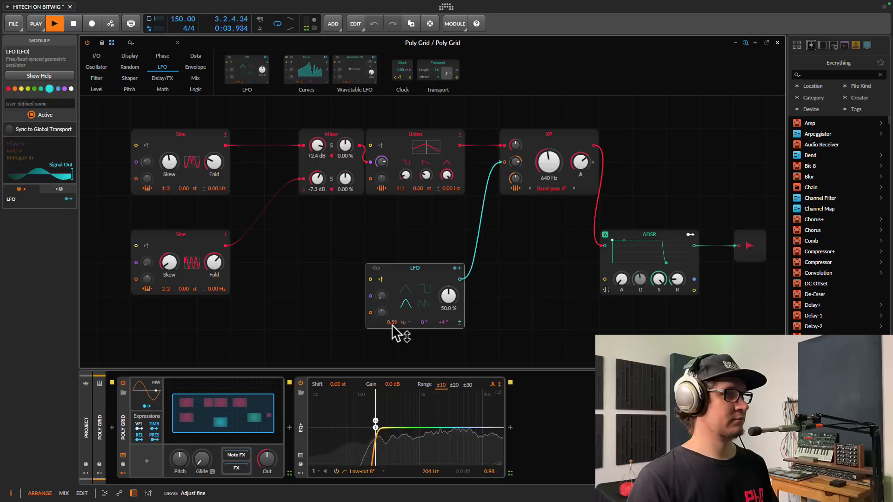
scroll(391, 325, down, 2)
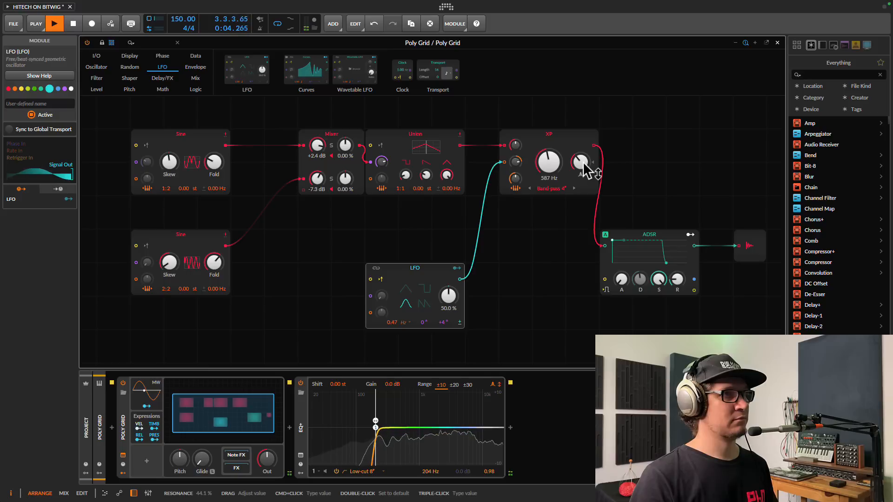
key(space)
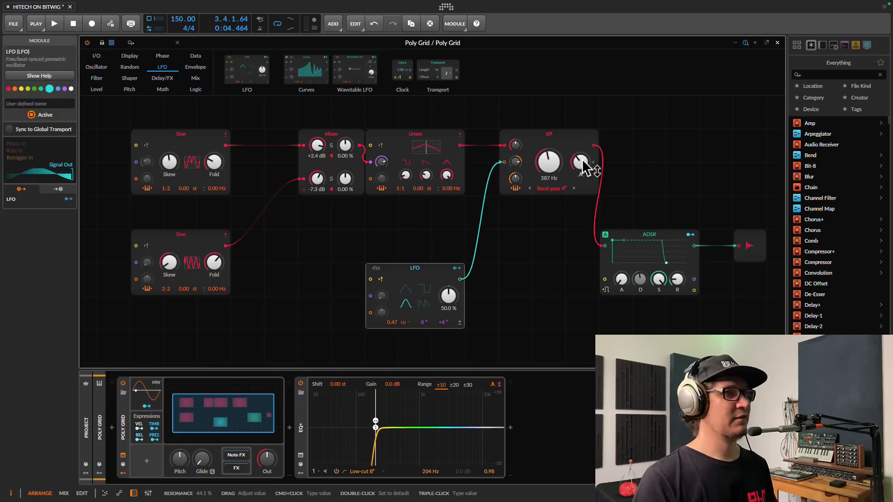
Disarm the Poly Grid track, enable arranger recording, and start recording onto Audio 7 with the Grid patch open.
click(777, 43)
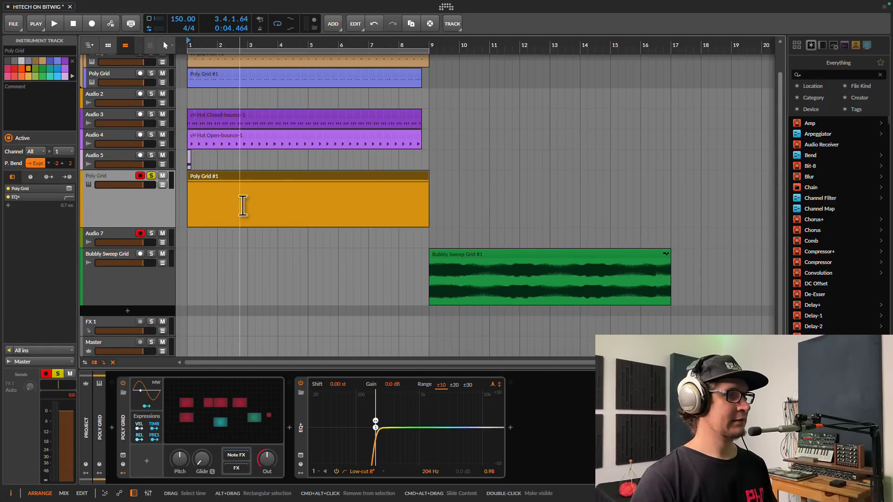
click(139, 176)
click(101, 25)
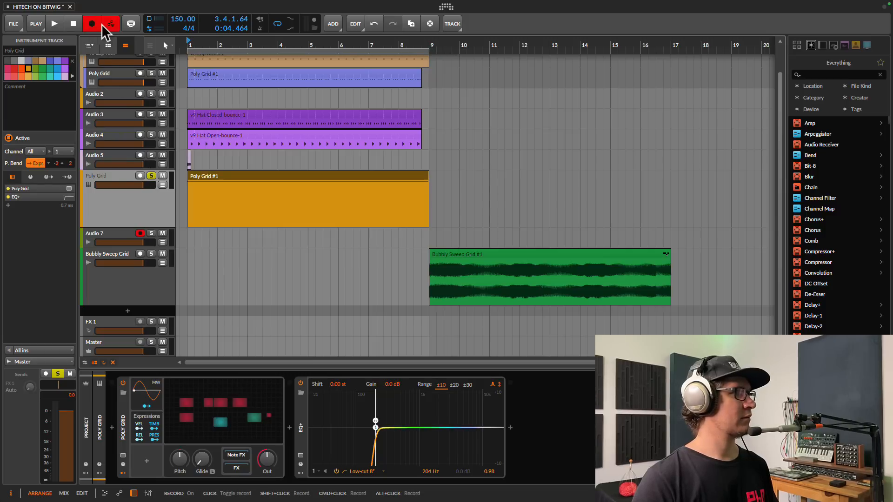
click(224, 414)
key(space)
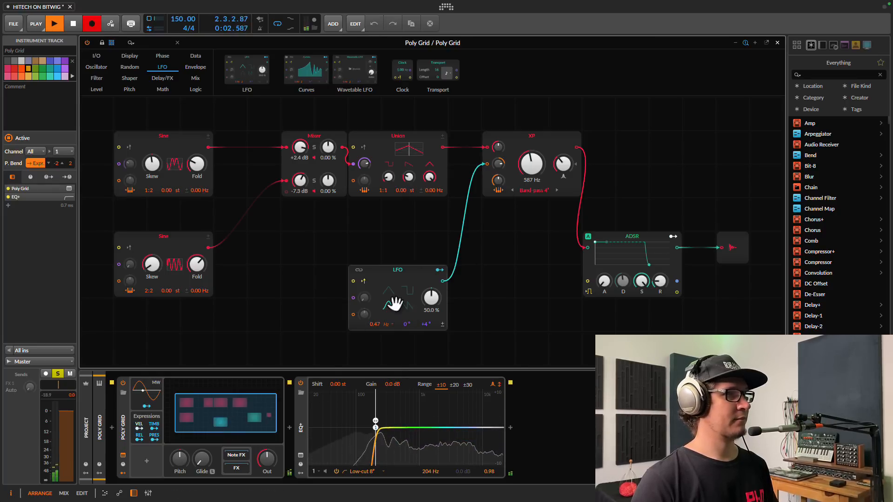
Vary the LFO rate, Sine shapes, Mixer levels, and XP cutoff while recording, then stop and return to the arrangement.
drag(374, 327, 375, 326)
key(space)
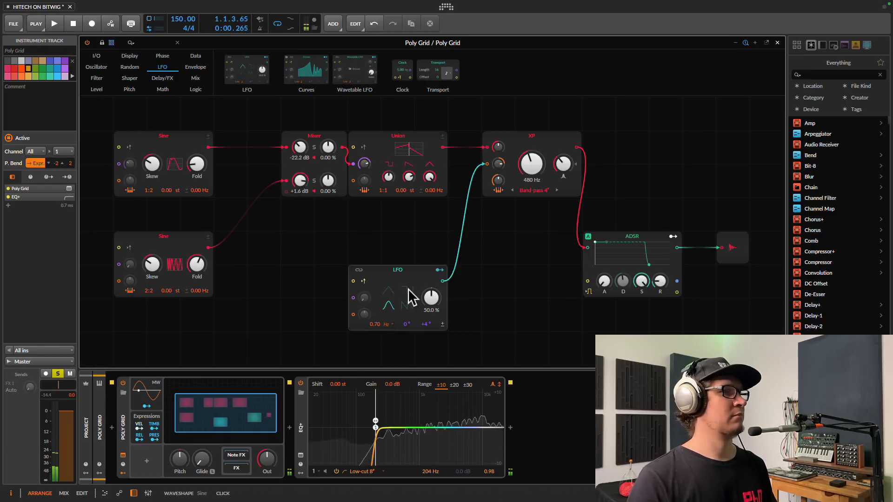
click(776, 44)
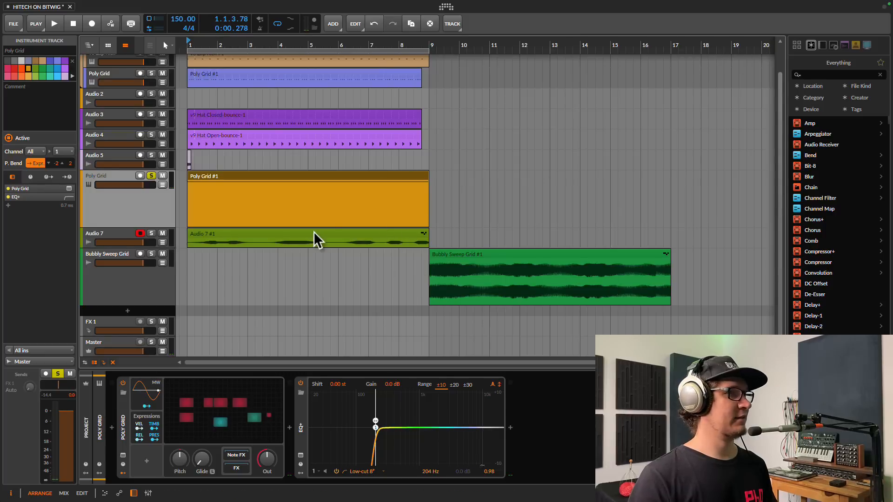
Enlarge the Audio 7 track and move its recorded clip to start at bar 9.
drag(123, 247, 173, 268)
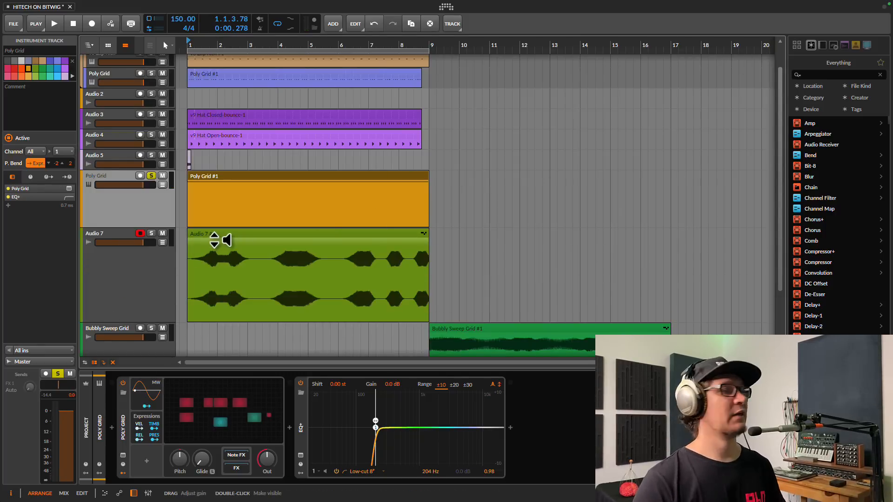
click(229, 241)
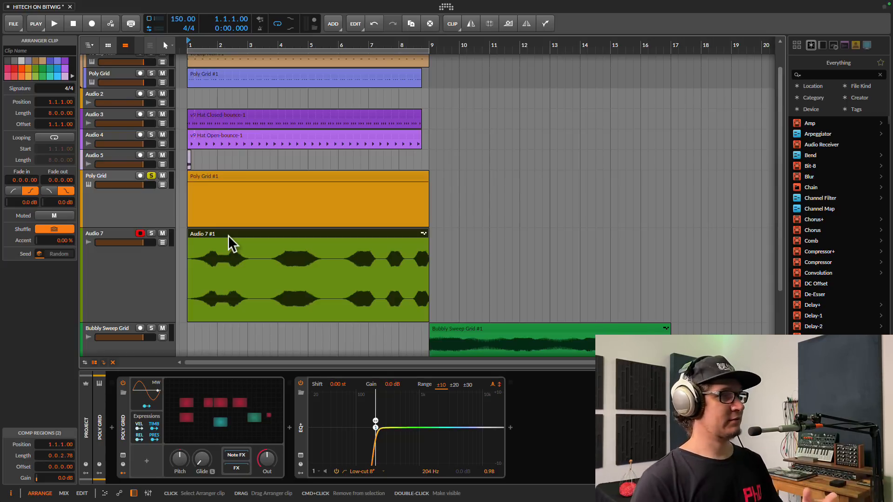
drag(243, 236, 482, 240)
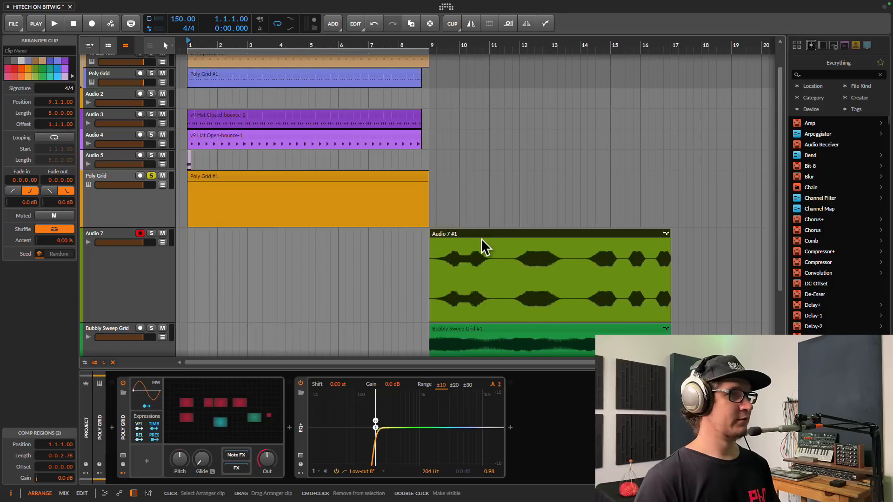